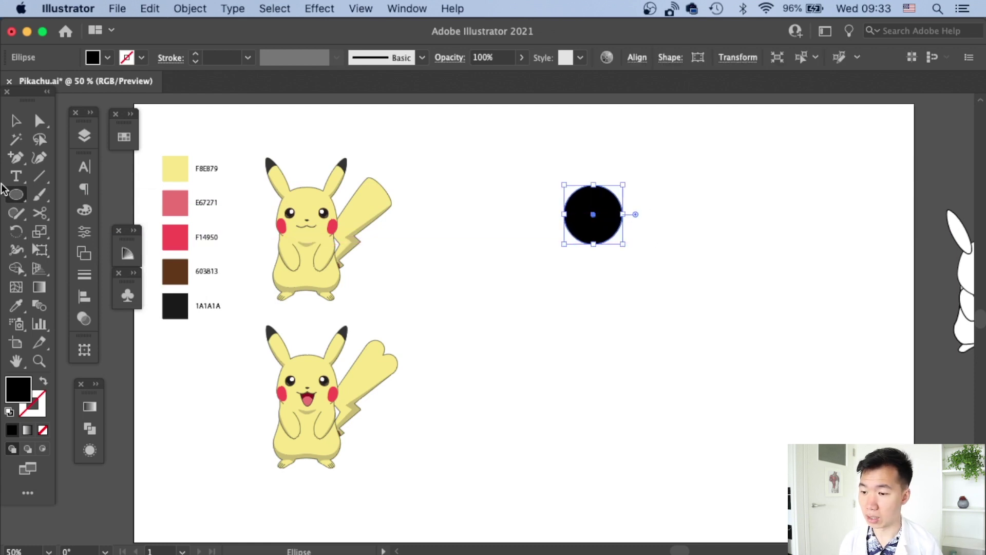
# Draw a black rectangle overlapping the circle's lower part and align both shapes on their horizontal centers
pyautogui.moveTo(16, 196); pyautogui.dragTo(128, 199)
pyautogui.moveTo(576, 228); pyautogui.dragTo(621, 293)
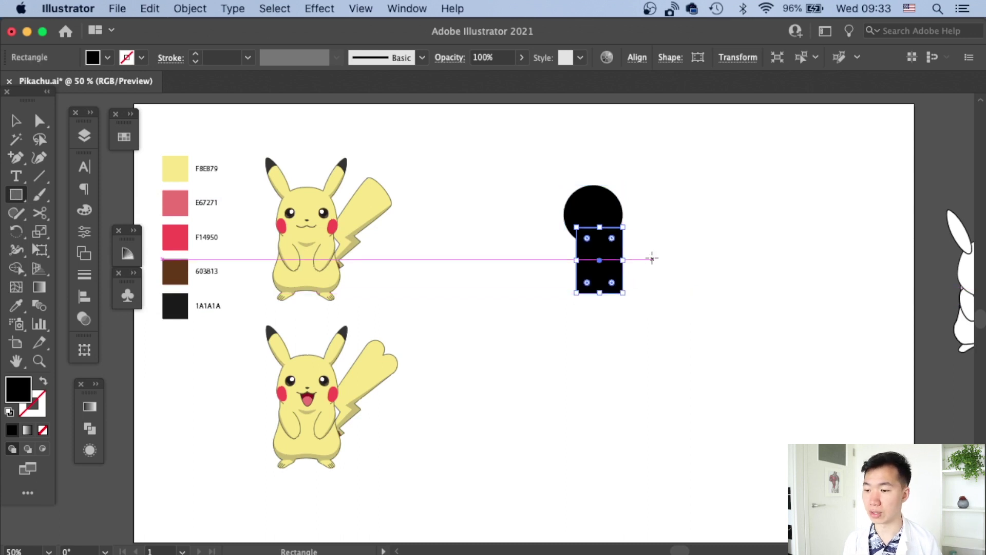
pyautogui.press('v')
pyautogui.moveTo(659, 162); pyautogui.dragTo(584, 260)
pyautogui.click(638, 57)
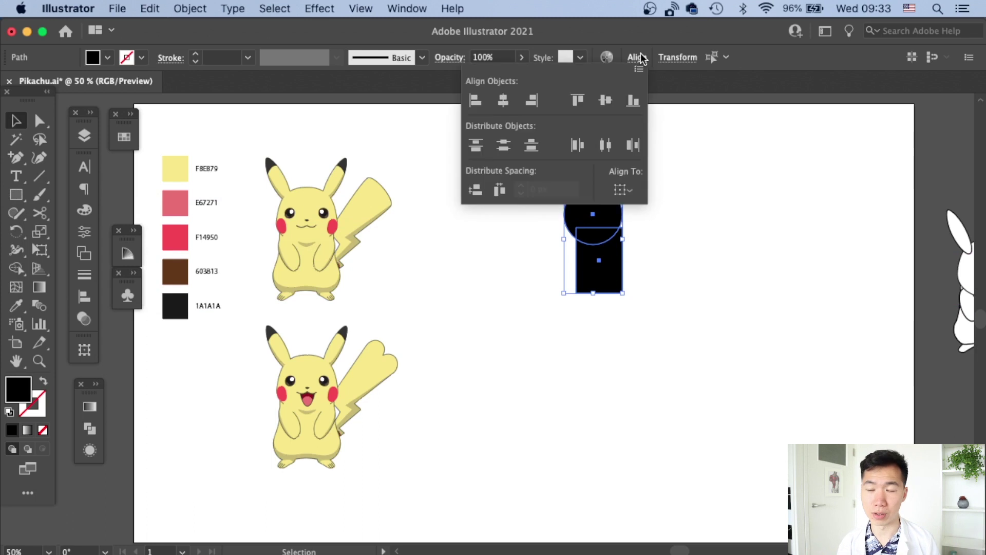
pyautogui.click(503, 100)
pyautogui.click(679, 257)
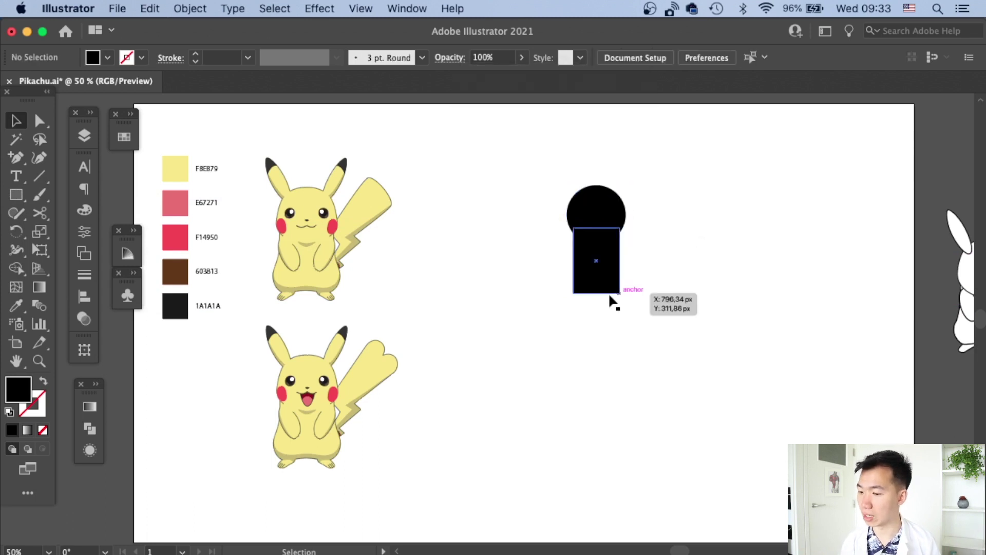
# Widen the rectangle's base into a trapezoid by moving its bottom corner anchors outward
pyautogui.press('a')
pyautogui.moveTo(539, 288); pyautogui.dragTo(605, 292)
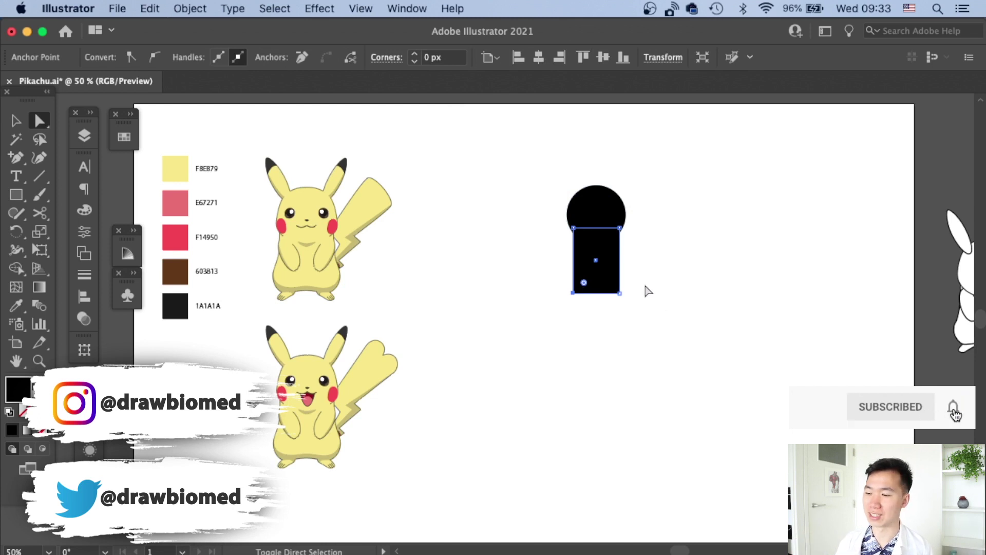
pyautogui.hotkey('shift', 'Left')
pyautogui.hotkey('shift', 'Left')
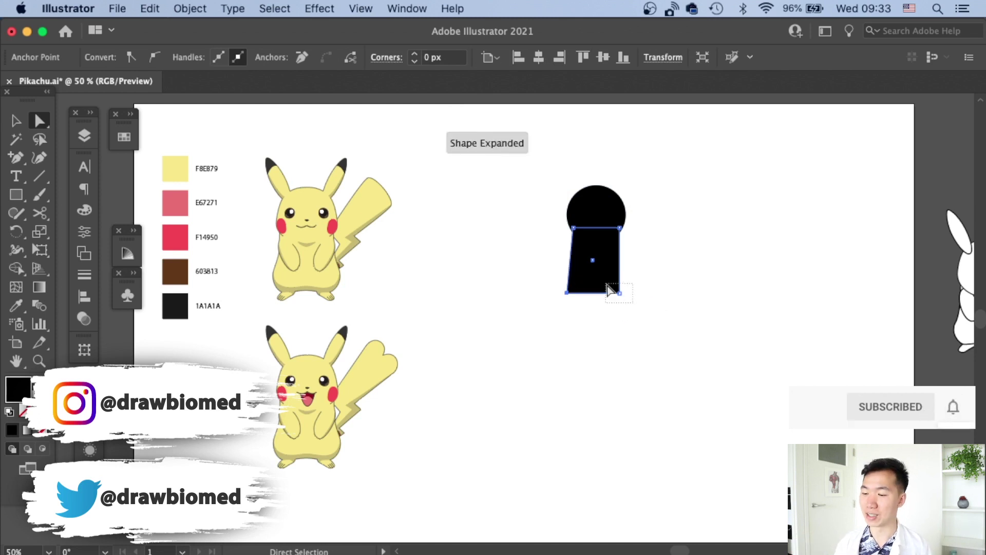
pyautogui.moveTo(607, 284); pyautogui.dragTo(606, 284)
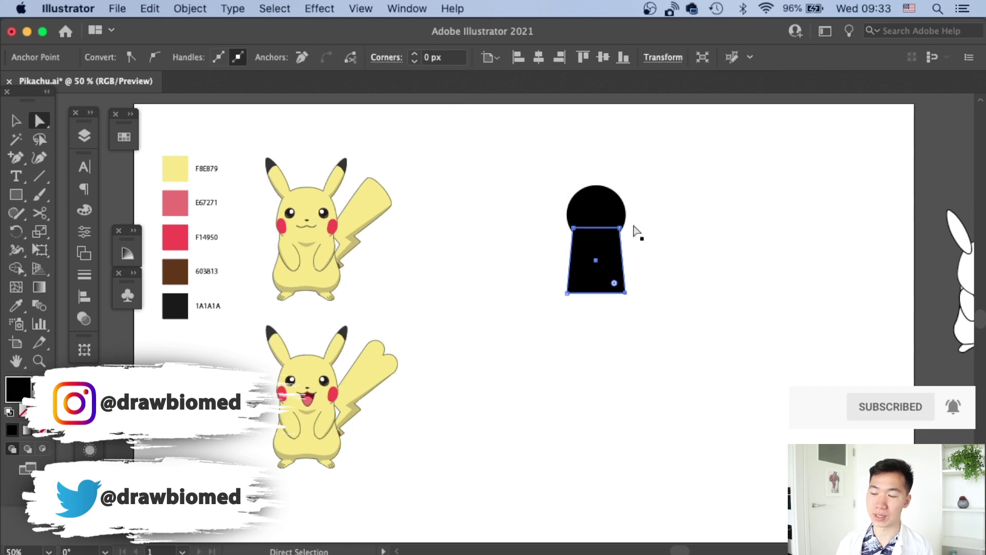
pyautogui.click(687, 220)
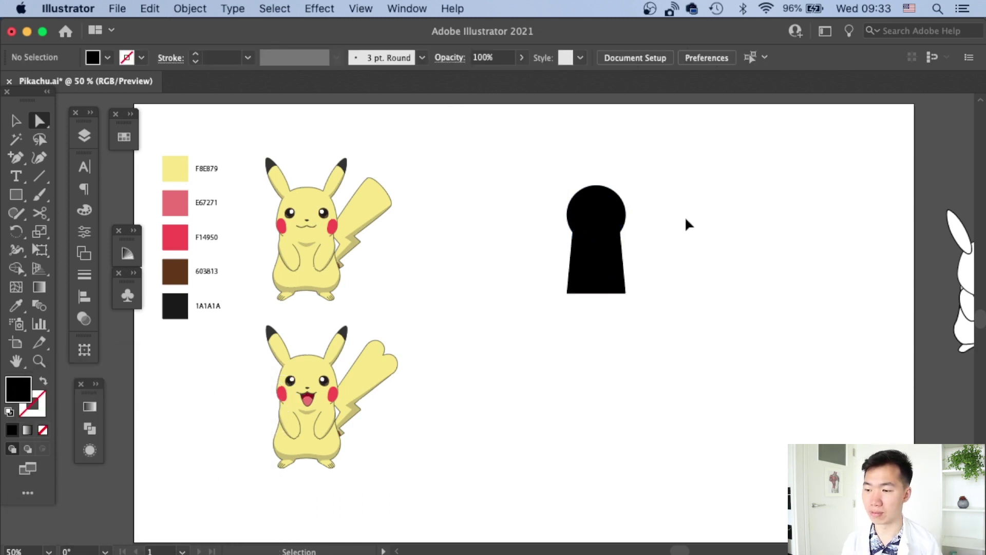
# Save the file, resize the trapezoid against the upper Pikachu's body, and place it beside the keyhole shape
pyautogui.press('super+s')
pyautogui.press('super+1')
pyautogui.click(686, 217)
pyautogui.moveTo(546, 310); pyautogui.dragTo(631, 394)
pyautogui.press('v')
pyautogui.moveTo(803, 300); pyautogui.dragTo(280, 296)
pyautogui.moveTo(151, 296); pyautogui.dragTo(146, 294)
pyautogui.moveTo(213, 362); pyautogui.dragTo(218, 345)
pyautogui.moveTo(203, 280); pyautogui.dragTo(611, 308)
pyautogui.moveTo(809, 181); pyautogui.dragTo(234, 180)
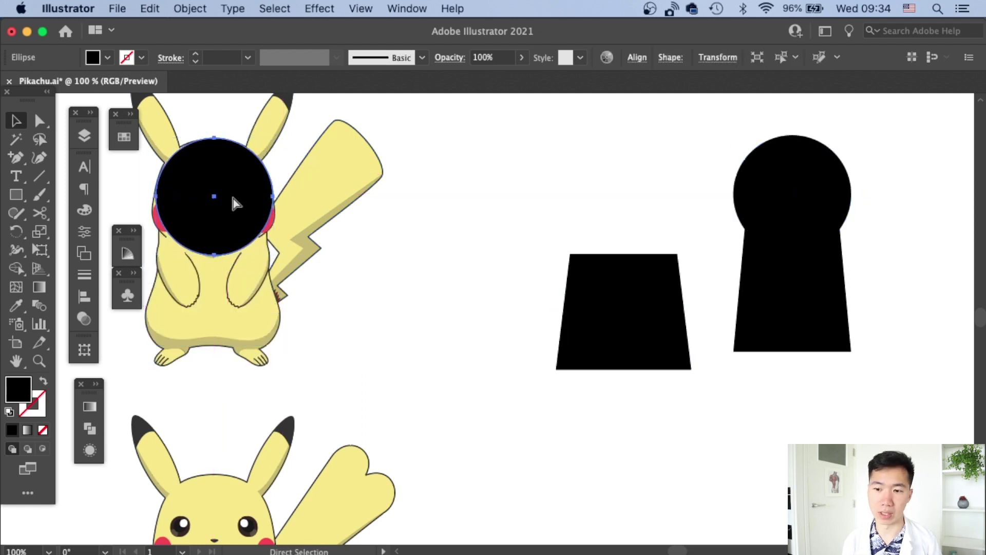
pyautogui.press('super+z')
pyautogui.press('super+z')
pyautogui.press('shift+super+z')
# Center the circle above the resized trapezoid, raise the trapezoid to overlap it, and save the file
pyautogui.moveTo(802, 187); pyautogui.dragTo(624, 197)
pyautogui.click(641, 53)
pyautogui.click(502, 97)
pyautogui.click(719, 183)
pyautogui.moveTo(645, 235); pyautogui.dragTo(645, 215)
pyautogui.click(790, 201)
pyautogui.press('super+s')
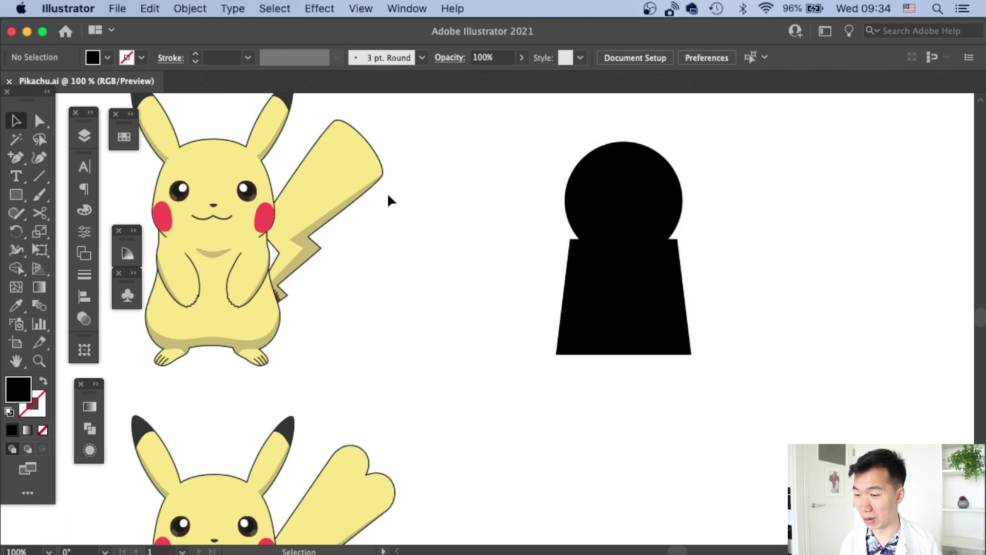
# Swap the fill and stroke of the circle and trapezoid so both have black outlines without a fill
pyautogui.scroll(3, 780, 170)
pyautogui.hscroll(-2, 780, 171)
pyautogui.click(672, 238)
pyautogui.keyDown('shift'); pyautogui.click(627, 329); pyautogui.keyUp('shift')
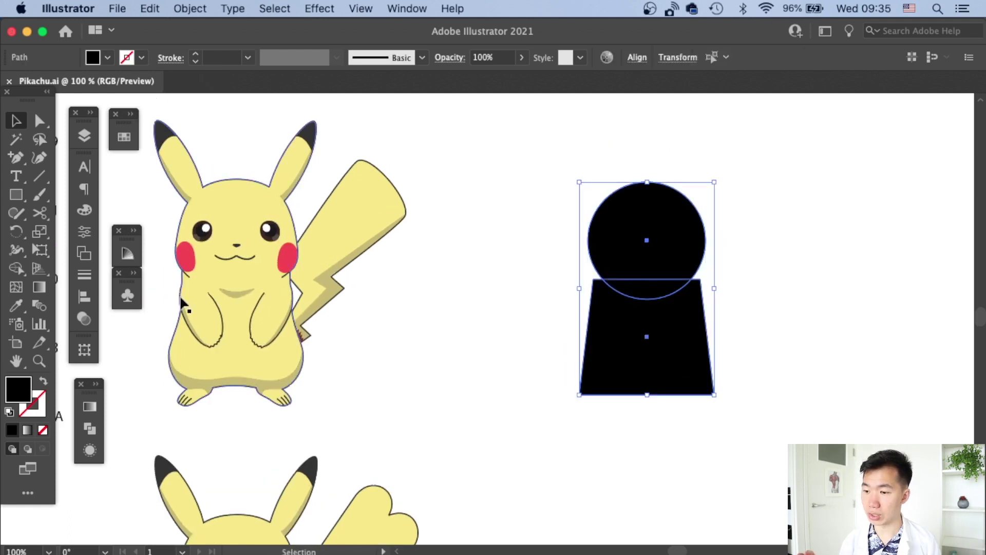
pyautogui.hotkey('shift', 'x')
pyautogui.click(815, 246)
# Flatten the circle's bottom by raising its bottom anchor, and angle the side anchors' lower handles outward to fill out the cheeks
pyautogui.press('a')
pyautogui.click(648, 298)
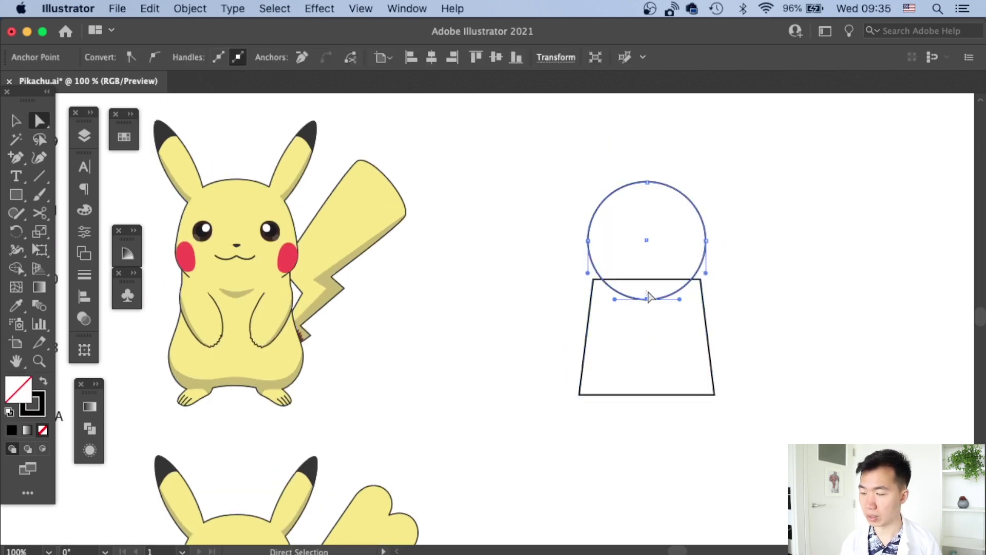
pyautogui.click(647, 298)
pyautogui.moveTo(649, 299)
pyautogui.mouseDown()
pyautogui.moveTo(650, 307)
pyautogui.moveTo(647, 296)
pyautogui.mouseUp()
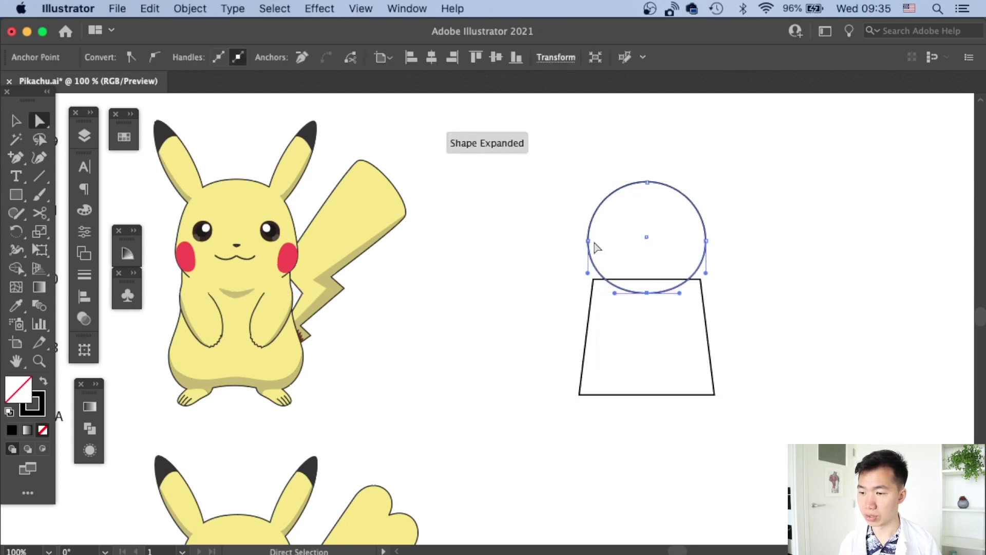
pyautogui.moveTo(585, 275); pyautogui.dragTo(590, 276)
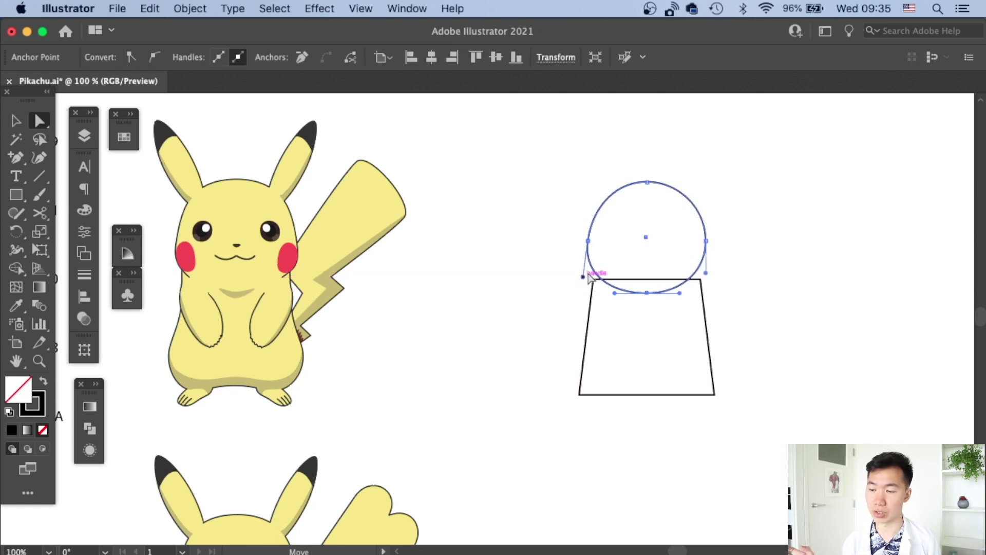
pyautogui.click(711, 245)
pyautogui.click(707, 241)
pyautogui.moveTo(706, 272); pyautogui.dragTo(711, 277)
pyautogui.click(738, 271)
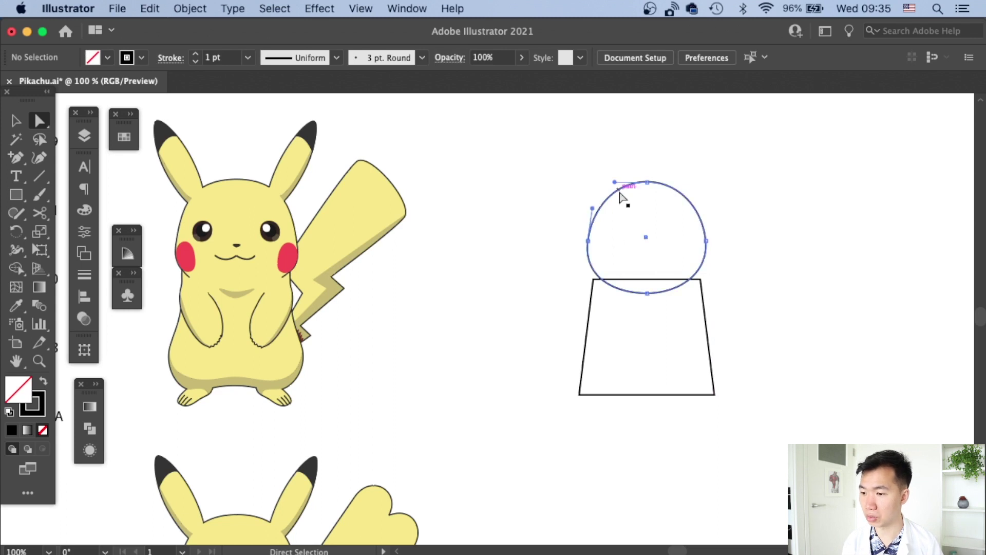
# Broaden the top of the head outline by lengthening both curve handles of its top anchor
pyautogui.click(627, 188)
pyautogui.click(614, 184)
pyautogui.moveTo(626, 187)
pyautogui.mouseDown()
pyautogui.moveTo(646, 185)
pyautogui.moveTo(612, 187)
pyautogui.mouseUp()
pyautogui.moveTo(681, 185); pyautogui.dragTo(694, 183)
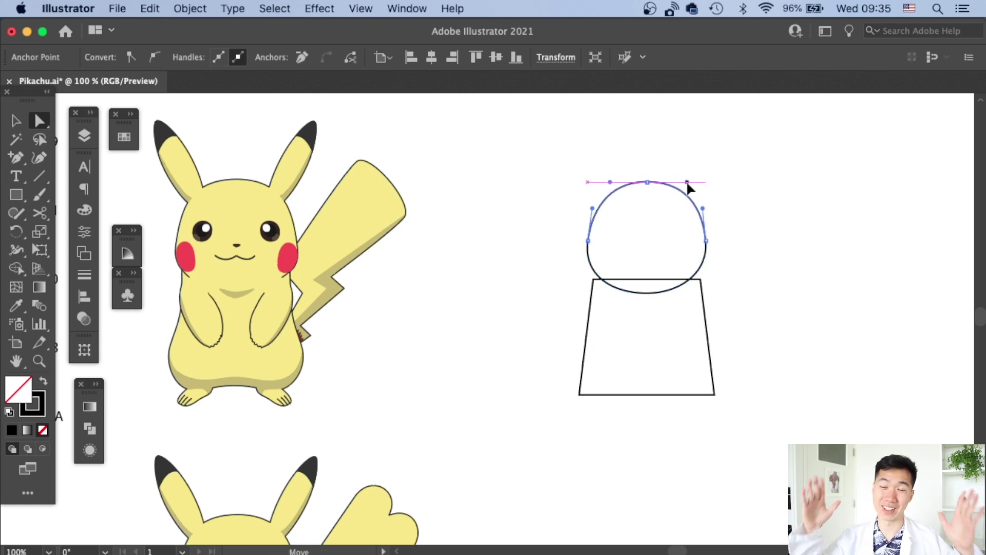
pyautogui.click(768, 185)
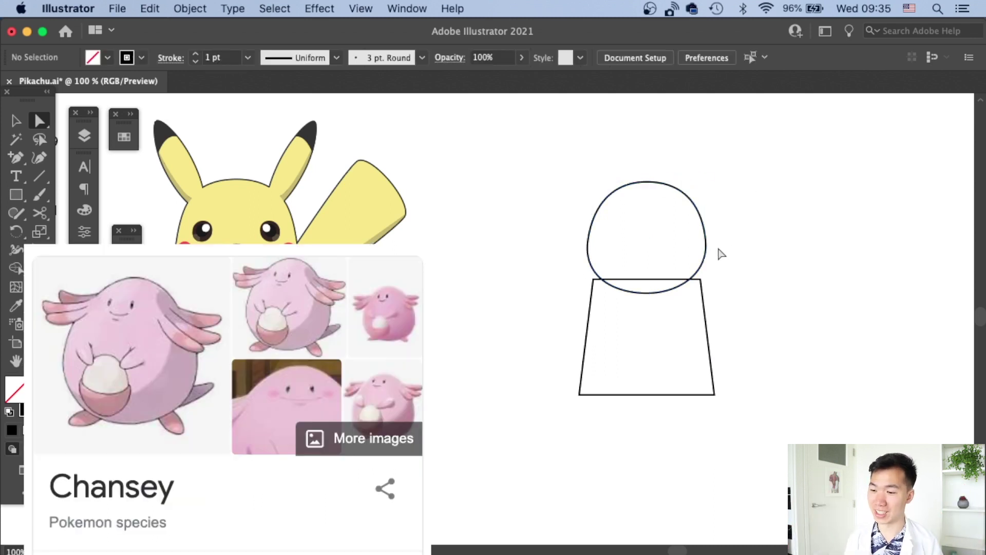
# Make the head's cheeks fuller by extending the lower handles of its left and right anchors
pyautogui.click(599, 282)
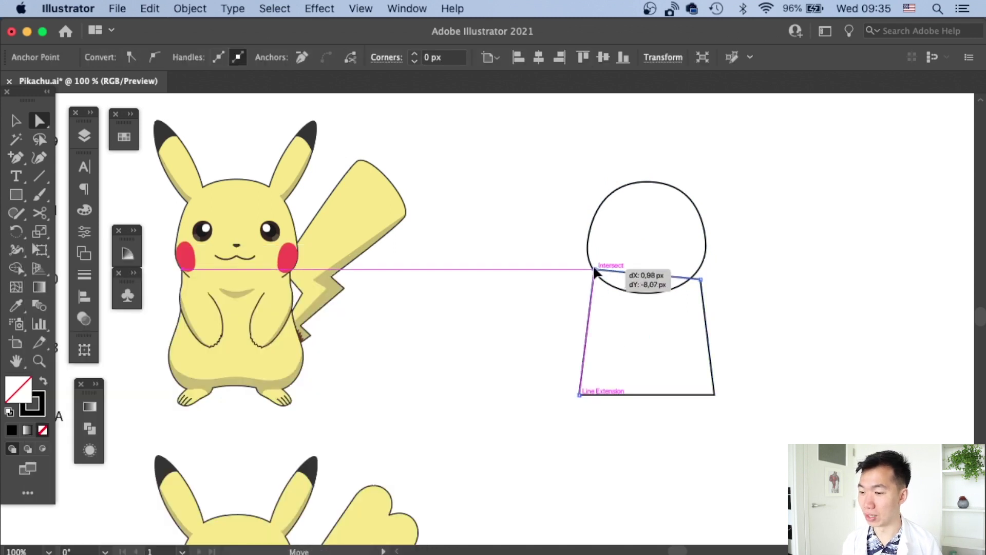
pyautogui.click(585, 280)
pyautogui.moveTo(583, 289); pyautogui.dragTo(583, 286)
pyautogui.click(705, 268)
pyautogui.moveTo(708, 280); pyautogui.dragTo(711, 290)
# Round both bottom corners of the trapezoid body
pyautogui.moveTo(534, 424); pyautogui.dragTo(777, 386)
pyautogui.moveTo(592, 385); pyautogui.dragTo(614, 385)
pyautogui.click(832, 304)
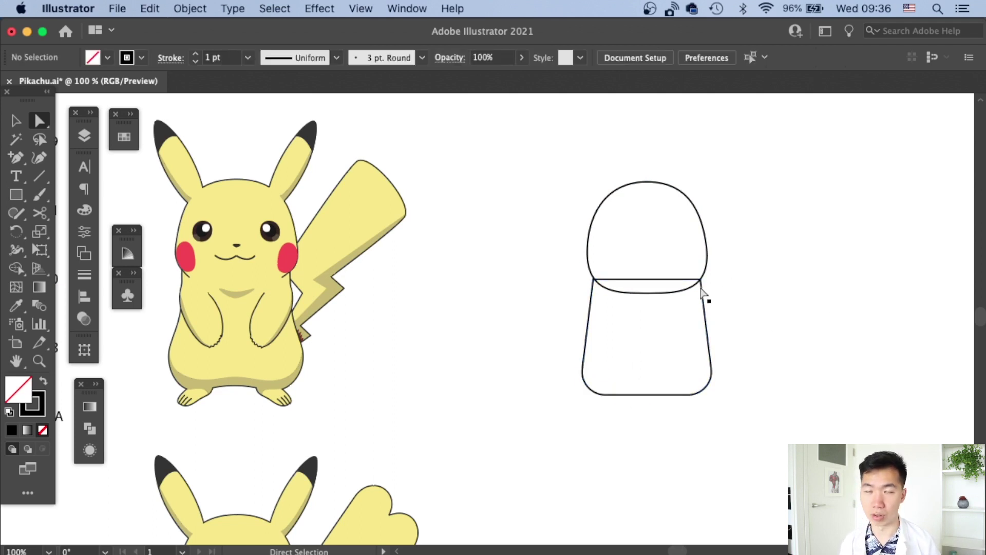
# Bulge the body's lower sides outward by adjusting the anchors and handles around both rounded corners
pyautogui.click(582, 371)
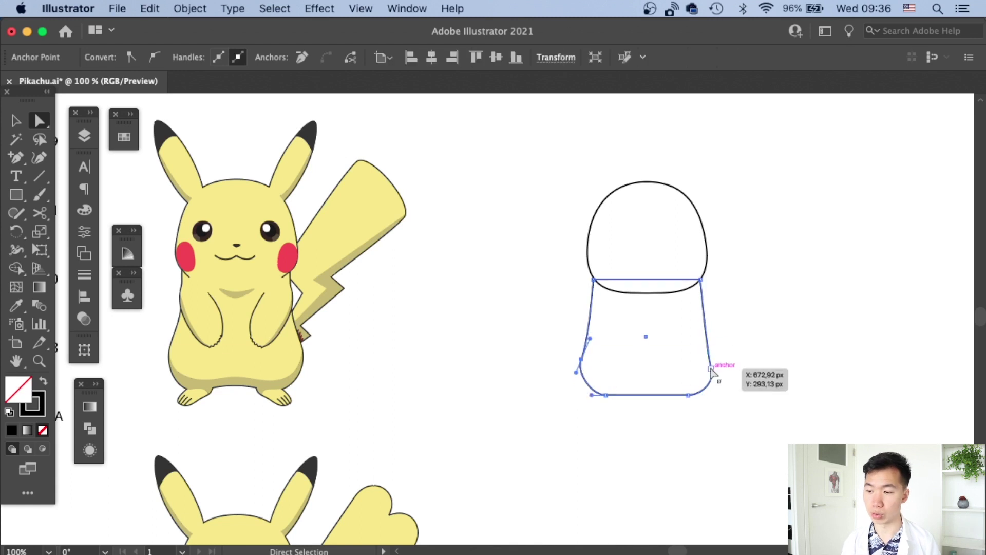
pyautogui.click(577, 386)
pyautogui.click(605, 395)
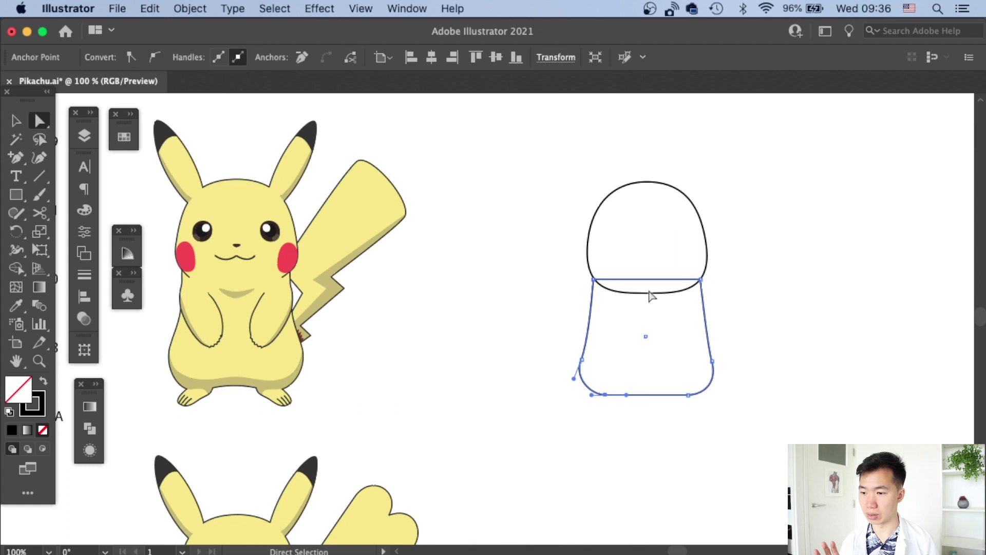
pyautogui.click(691, 395)
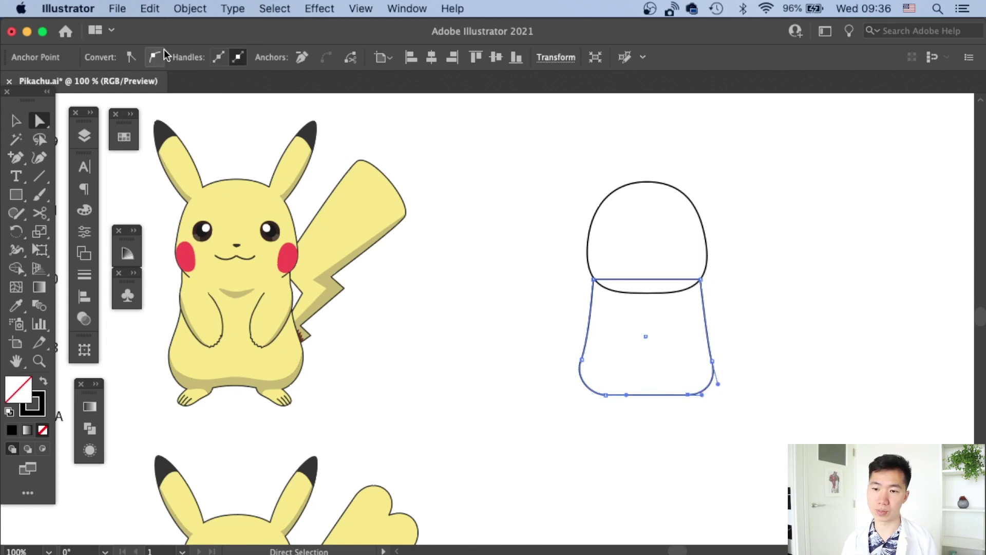
# Arch the middle of the body's bottom edge slightly upward by raising the inner handles of both bottom anchors
pyautogui.moveTo(626, 395); pyautogui.dragTo(632, 392)
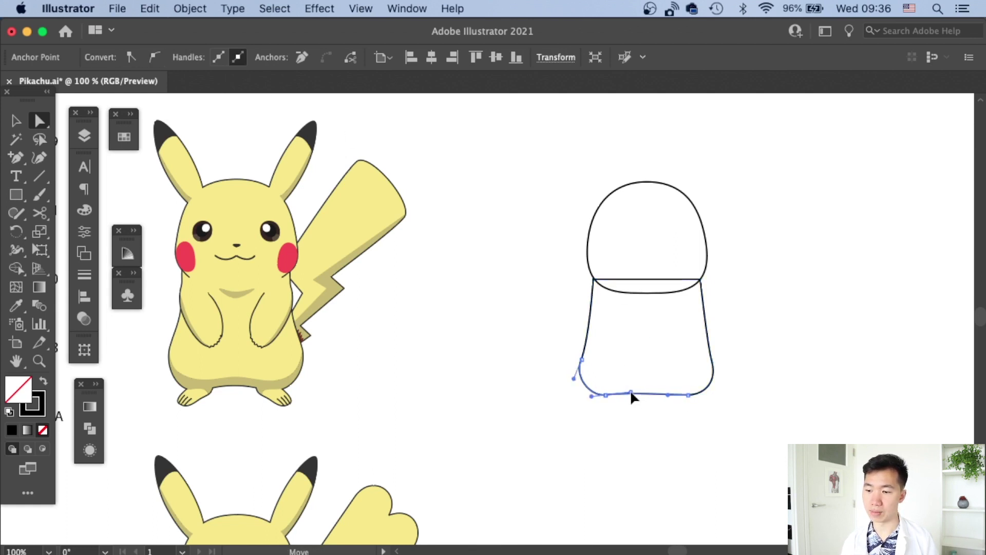
pyautogui.click(669, 395)
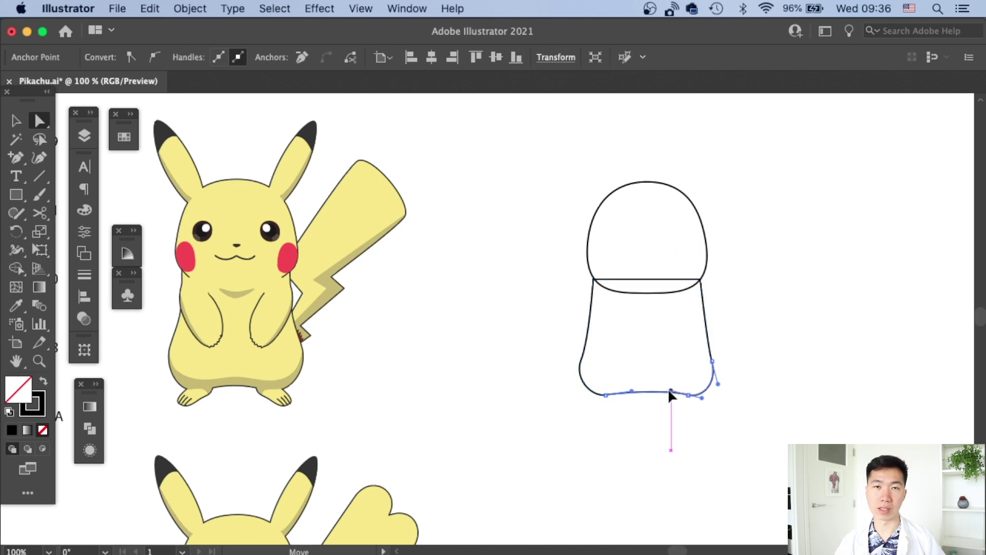
pyautogui.click(788, 340)
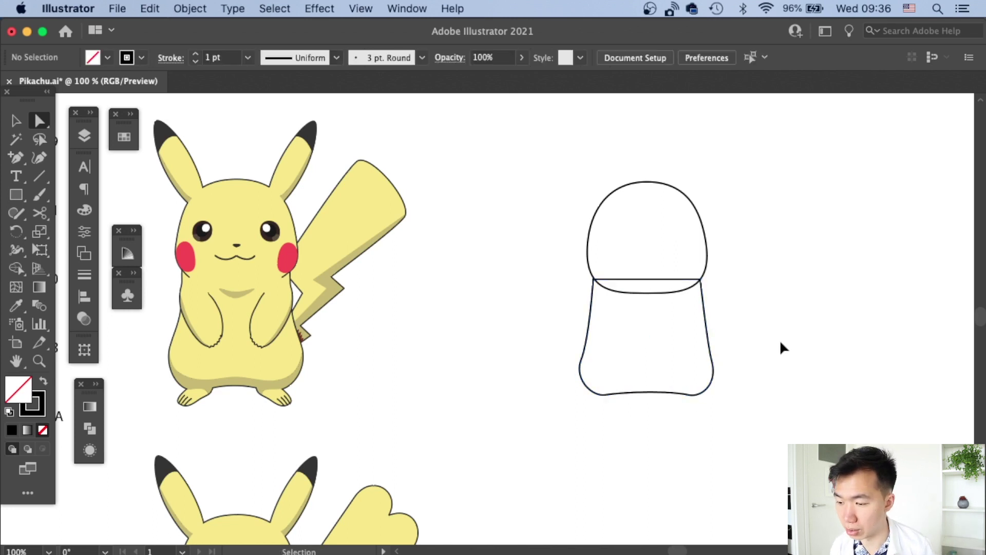
# Lower the bottom anchor of the head outline slightly
pyautogui.moveTo(649, 291); pyautogui.dragTo(649, 297)
pyautogui.click(749, 236)
pyautogui.click(708, 342)
pyautogui.click(742, 284)
# Draw a small flat ellipse for the left foot, tilt it, and place it overlapping the body's lower left corner
pyautogui.click(15, 195)
pyautogui.moveTo(580, 417); pyautogui.dragTo(619, 401)
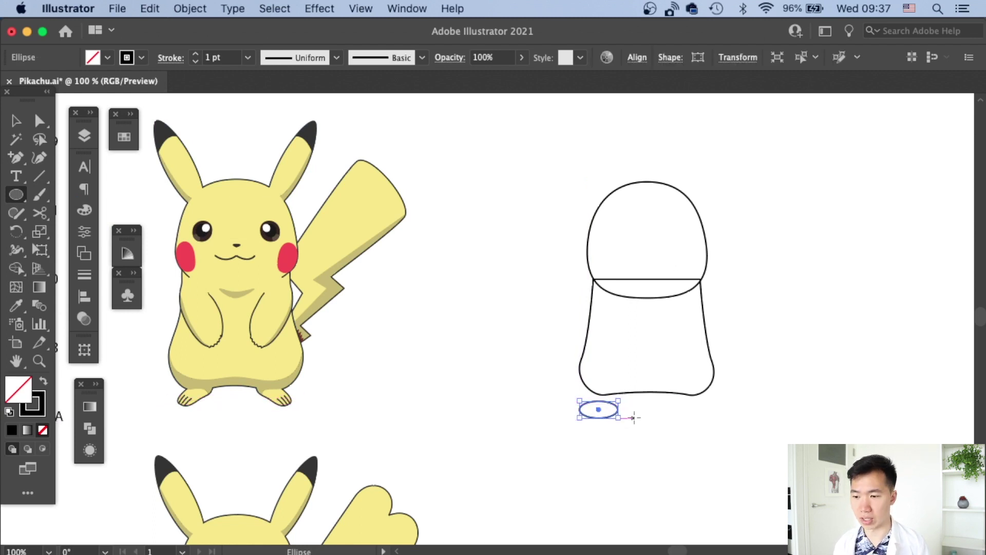
pyautogui.press('super+equal')
pyautogui.moveTo(524, 331); pyautogui.dragTo(535, 332)
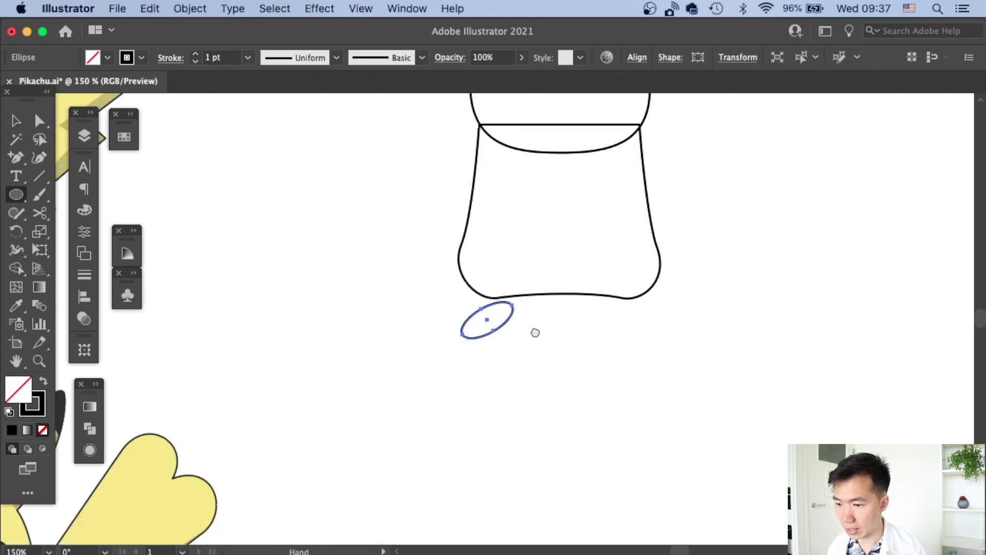
pyautogui.scroll(2, 565, 359)
pyautogui.hscroll(-2, 565, 360)
pyautogui.press('super+minus')
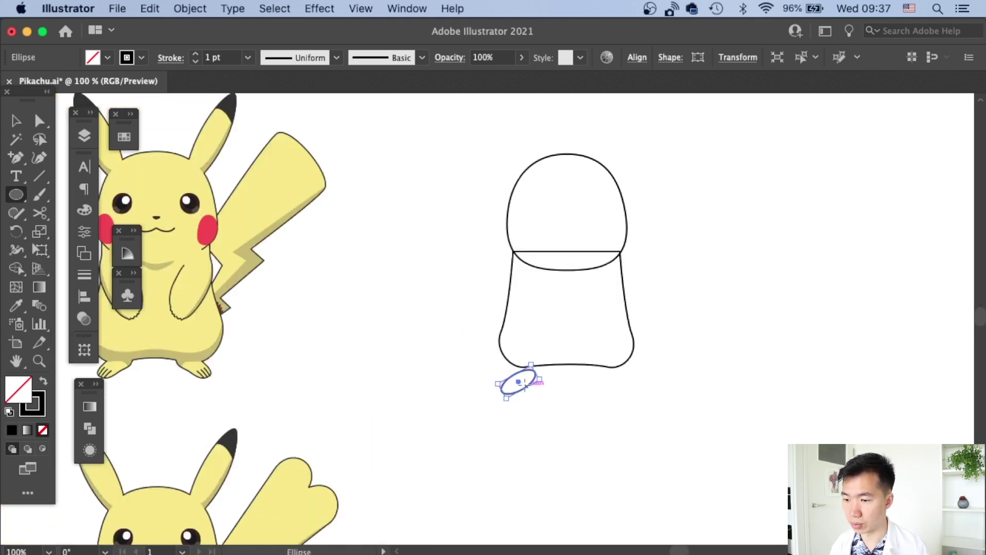
pyautogui.press('v')
pyautogui.moveTo(525, 384); pyautogui.dragTo(629, 467)
pyautogui.click(665, 432)
# Reshape the foot ellipse into a blunter oval by adjusting the curves at its two ends
pyautogui.press('super+plus')
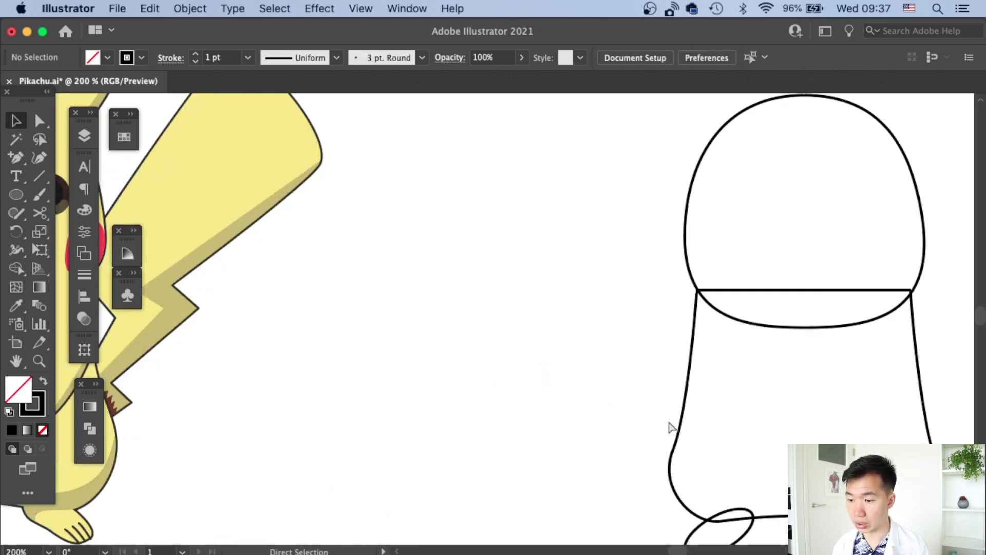
pyautogui.scroll(-3, 667, 411)
pyautogui.hscroll(2, 668, 411)
pyautogui.click(678, 465)
pyautogui.press('a')
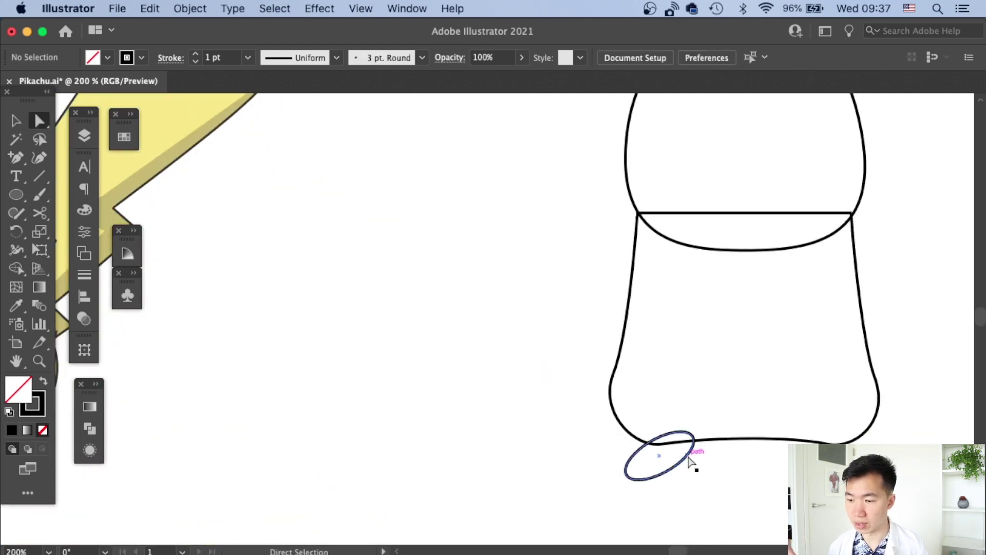
pyautogui.moveTo(693, 449); pyautogui.dragTo(700, 457)
pyautogui.moveTo(628, 480); pyautogui.dragTo(636, 489)
pyautogui.click(719, 478)
# Copy the foot to the body's lower right corner and mirror the copy left to right
pyautogui.press('v')
pyautogui.press('super+1')
pyautogui.moveTo(622, 422); pyautogui.dragTo(685, 424)
pyautogui.moveTo(16, 231); pyautogui.dragTo(36, 249)
pyautogui.doubleClick(16, 232)
pyautogui.click(586, 260)
# Draw a tall narrow ellipse for an ear, tilt it to match the reference, and place it on the head's upper right
pyautogui.scroll(2, 739, 358)
pyautogui.press('l')
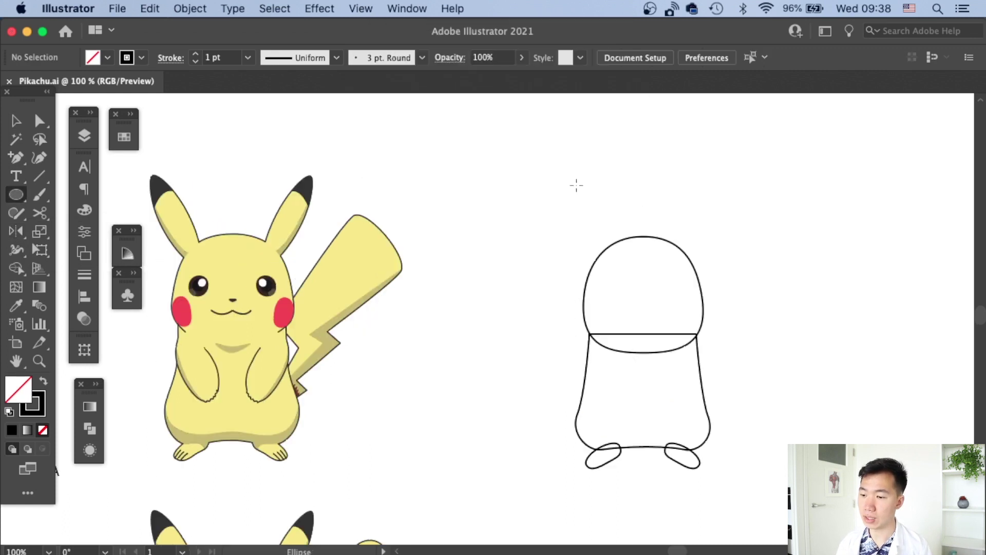
pyautogui.moveTo(560, 175); pyautogui.dragTo(586, 268)
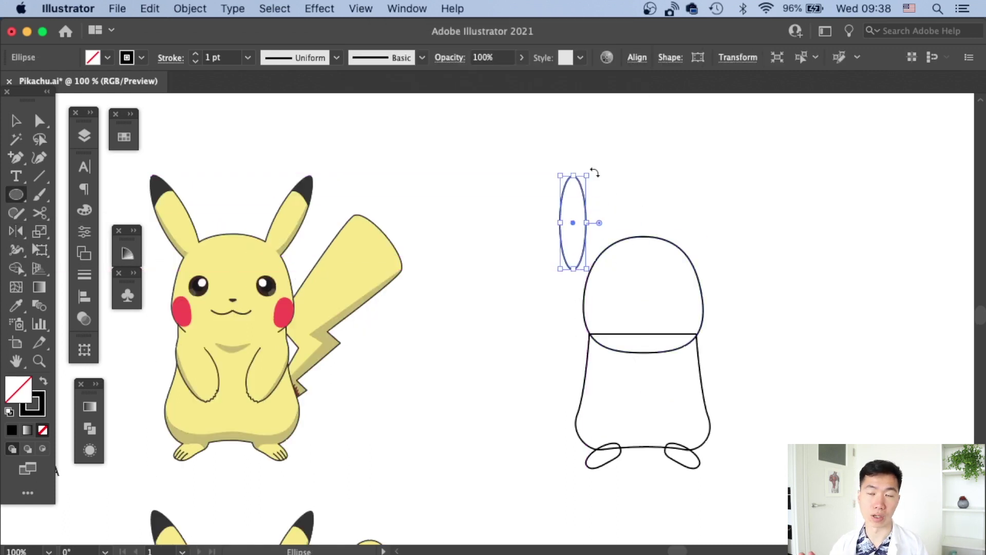
pyautogui.press('v')
pyautogui.moveTo(562, 187); pyautogui.dragTo(325, 181)
pyautogui.moveTo(287, 252); pyautogui.dragTo(687, 258)
pyautogui.click(766, 219)
# Reshape the upper curve of the ear ellipse by adjusting its anchor handles
pyautogui.press('super+equal')
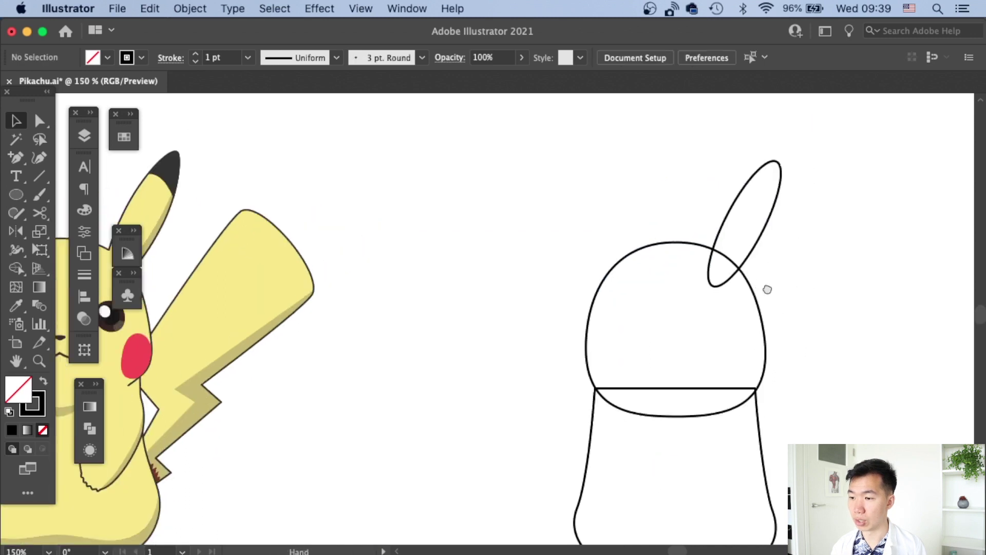
pyautogui.press('a')
pyautogui.click(754, 187)
pyautogui.moveTo(748, 191)
pyautogui.mouseDown()
pyautogui.moveTo(768, 202)
pyautogui.moveTo(763, 194)
pyautogui.mouseUp()
pyautogui.click(854, 231)
# Copy the ear to the head's upper left, reflect the copy across the vertical axis, position it opposite the original, and save the file
pyautogui.press('super+minus')
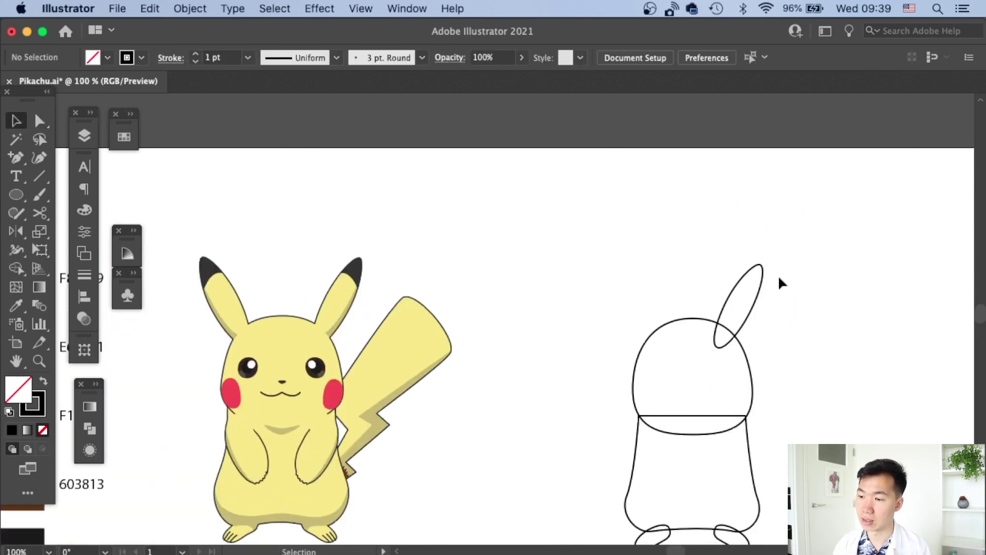
pyautogui.press('v')
pyautogui.click(756, 283)
pyautogui.moveTo(756, 284); pyautogui.dragTo(700, 284)
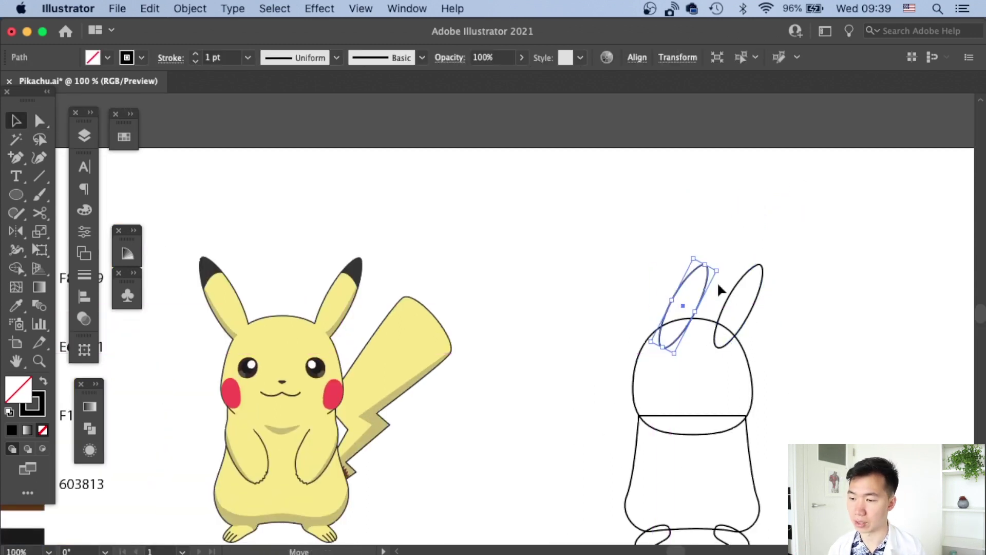
pyautogui.doubleClick(16, 234)
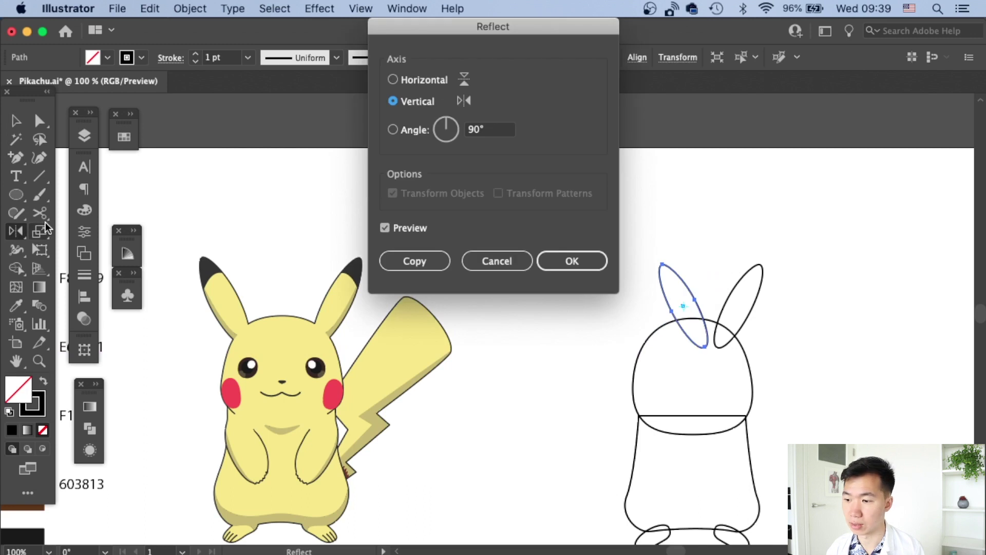
pyautogui.click(571, 261)
pyautogui.press('v')
pyautogui.click(706, 288)
pyautogui.moveTo(705, 285); pyautogui.dragTo(664, 285)
pyautogui.click(809, 252)
pyautogui.press('cmd+s')
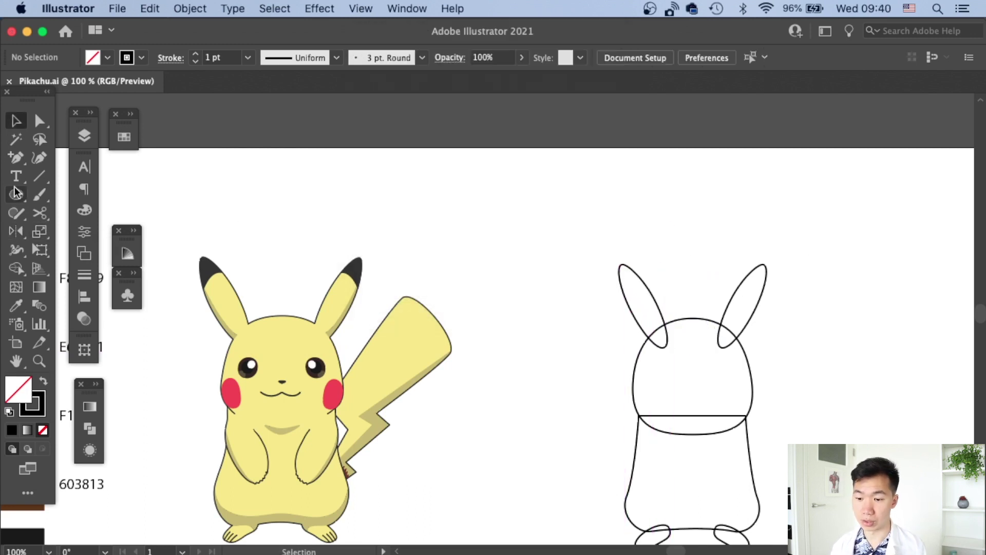
# Draw a narrow ellipse for an arm and place it tilted on the left side of the body
pyautogui.moveTo(581, 410)
pyautogui.mouseDown()
pyautogui.moveTo(621, 469)
pyautogui.moveTo(619, 489)
pyautogui.mouseUp()
pyautogui.press('v')
pyautogui.moveTo(623, 406); pyautogui.dragTo(652, 431)
# Copy the arm ellipse to the body's right side and reflect the copy to mirror the original
pyautogui.moveTo(678, 490)
pyautogui.mouseDown()
pyautogui.moveTo(689, 489)
pyautogui.moveTo(681, 490)
pyautogui.mouseUp()
pyautogui.press('Return')
pyautogui.click(568, 259)
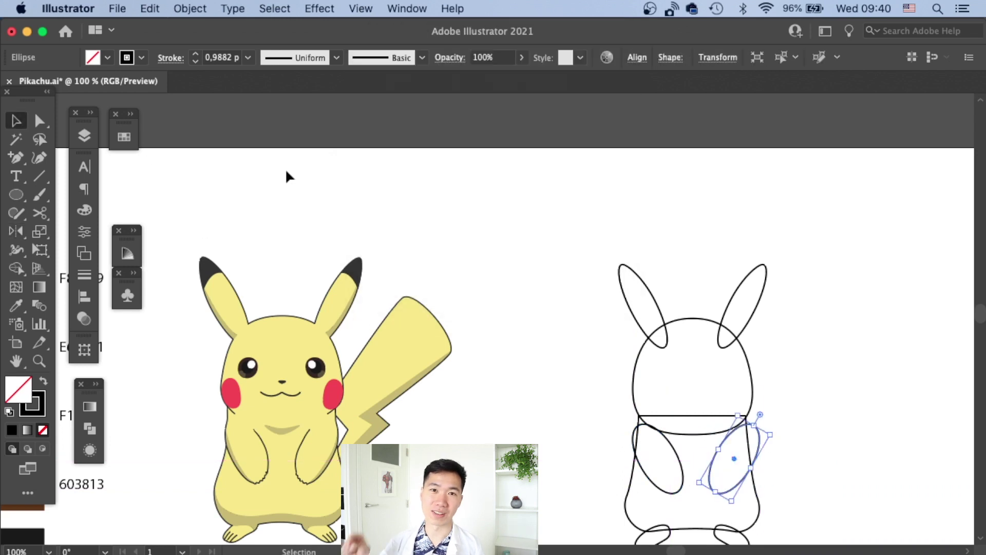
pyautogui.moveTo(759, 451); pyautogui.dragTo(749, 452)
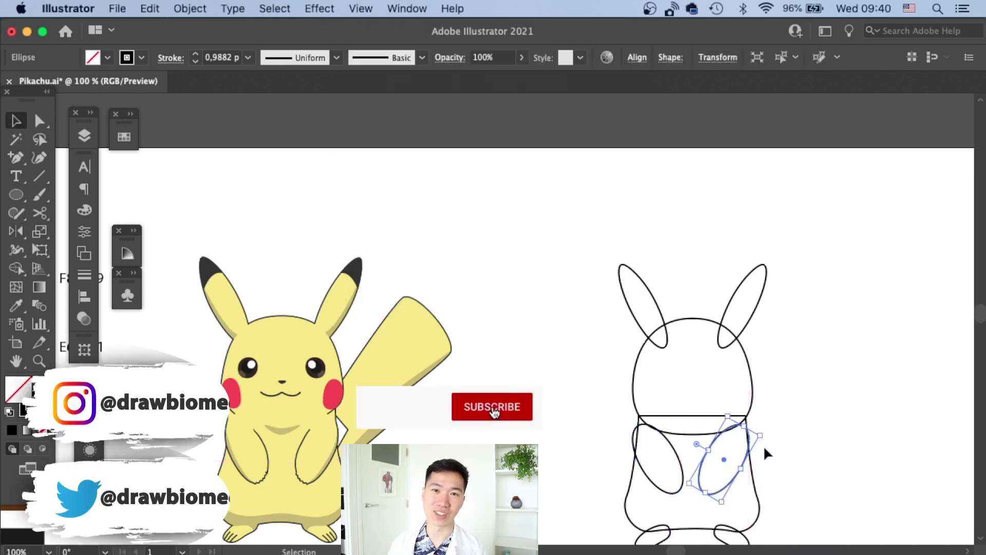
# Adjust both arm ellipses so they sit symmetrically against the body's sides, and save the file
pyautogui.click(807, 427)
pyautogui.press('super+equal')
pyautogui.click(832, 408)
pyautogui.keyDown('shift'); pyautogui.click(678, 453); pyautogui.keyUp('shift')
pyautogui.moveTo(847, 456); pyautogui.dragTo(848, 445)
pyautogui.click(865, 451)
pyautogui.moveTo(698, 420); pyautogui.dragTo(699, 420)
pyautogui.click(903, 380)
pyautogui.press('super+s')
pyautogui.press('super+minus')
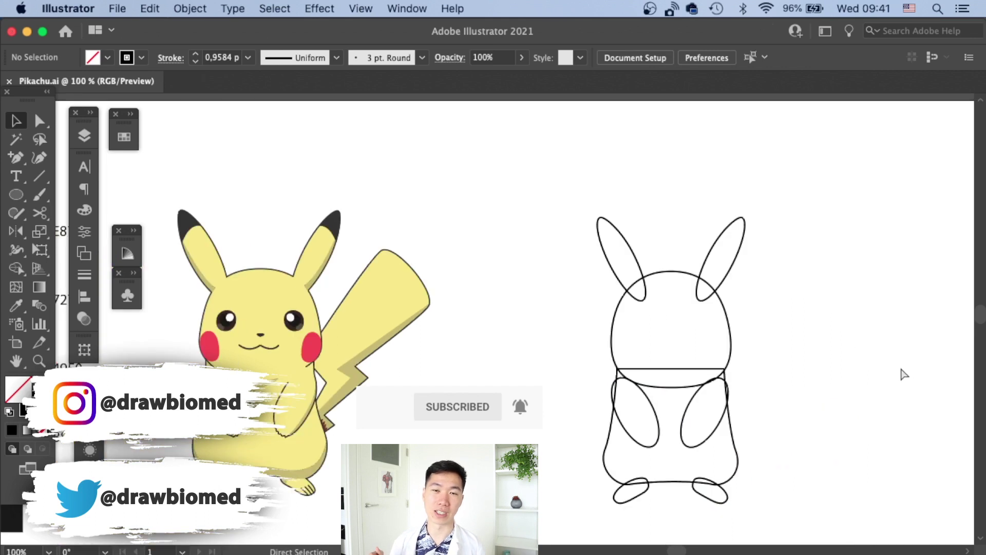
# Select all the outline shapes and place a backup copy of them above the artboard
pyautogui.press('super+a')
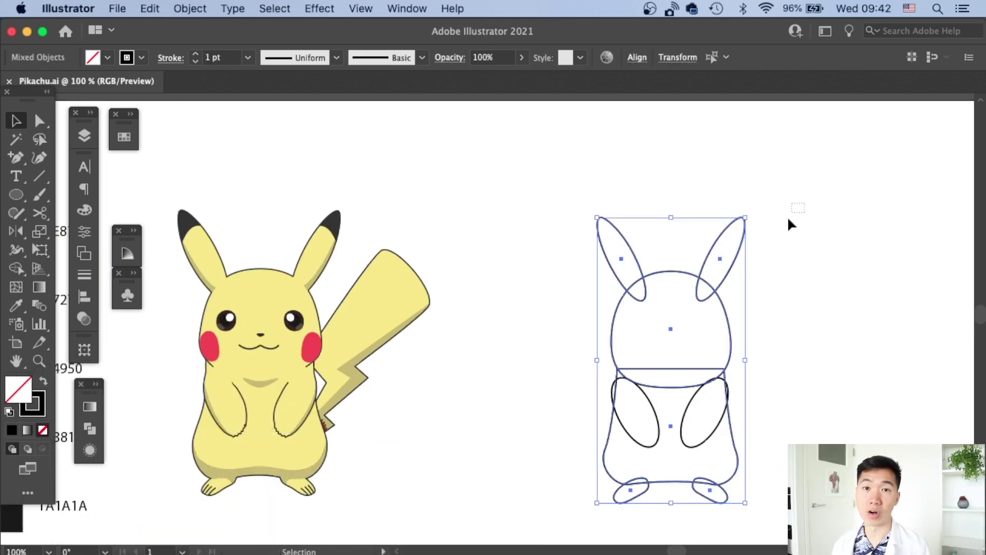
pyautogui.press('a')
pyautogui.press('super+minus')
pyautogui.press('v')
pyautogui.press('super+minus')
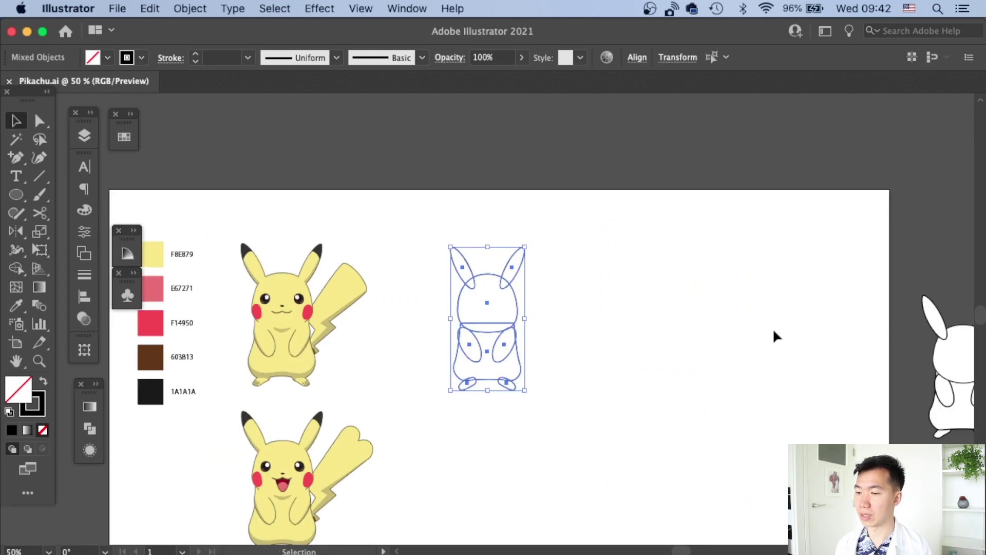
pyautogui.moveTo(501, 282); pyautogui.dragTo(688, 103)
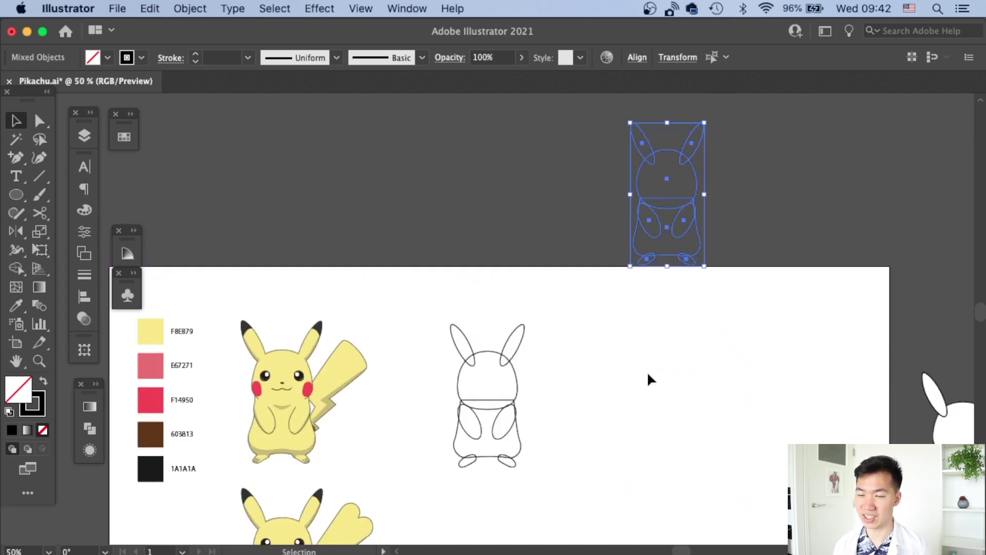
pyautogui.click(650, 379)
# Move the ears slightly outward on the head to match the reference
pyautogui.moveTo(640, 379); pyautogui.dragTo(699, 309)
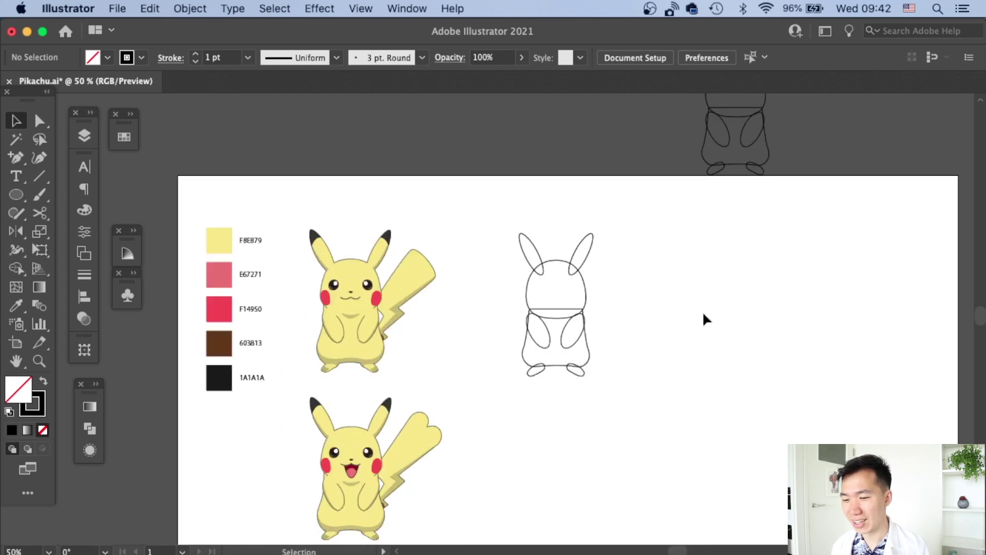
pyautogui.press('super+equal')
pyautogui.press('super+equal')
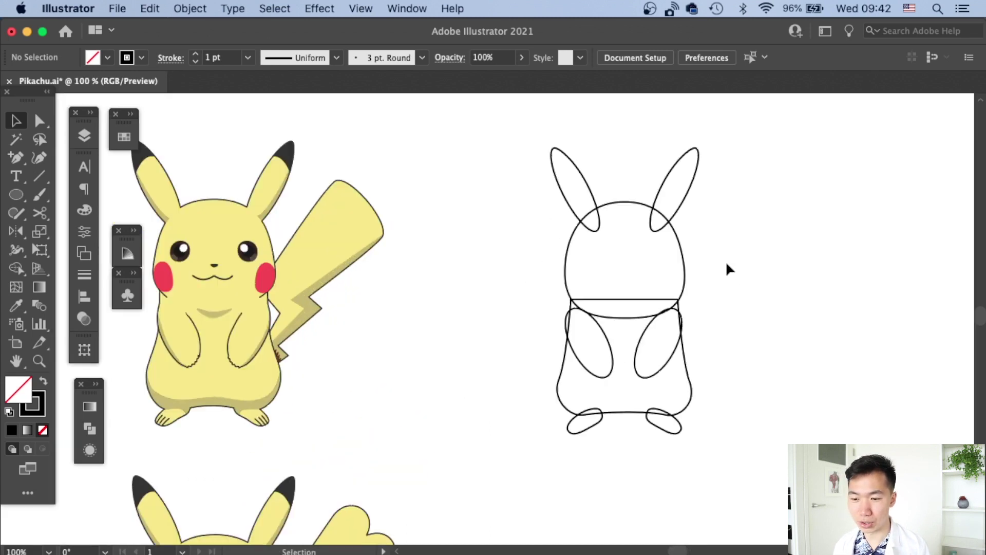
pyautogui.moveTo(726, 261); pyautogui.dragTo(726, 289)
pyautogui.moveTo(751, 168); pyautogui.dragTo(792, 184)
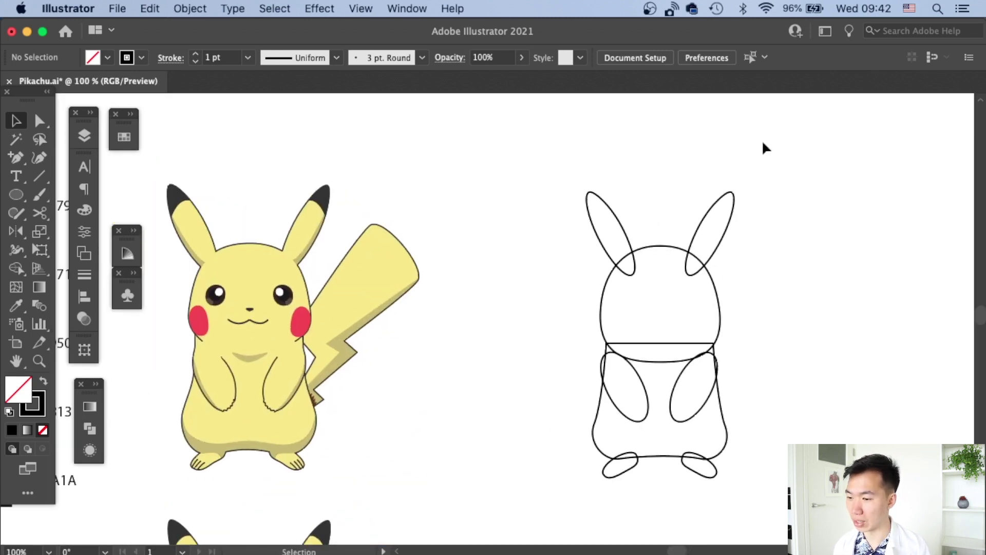
pyautogui.click(621, 225)
pyautogui.moveTo(600, 228); pyautogui.dragTo(194, 226)
# Unite the ears, head, body and feet into one silhouette with Pathfinder, leaving the arms separate
pyautogui.click(784, 238)
pyautogui.moveTo(784, 238); pyautogui.dragTo(617, 308)
pyautogui.keyDown('shift'); pyautogui.click(723, 419); pyautogui.keyUp('shift')
pyautogui.moveTo(720, 478); pyautogui.dragTo(626, 470)
pyautogui.click(92, 431)
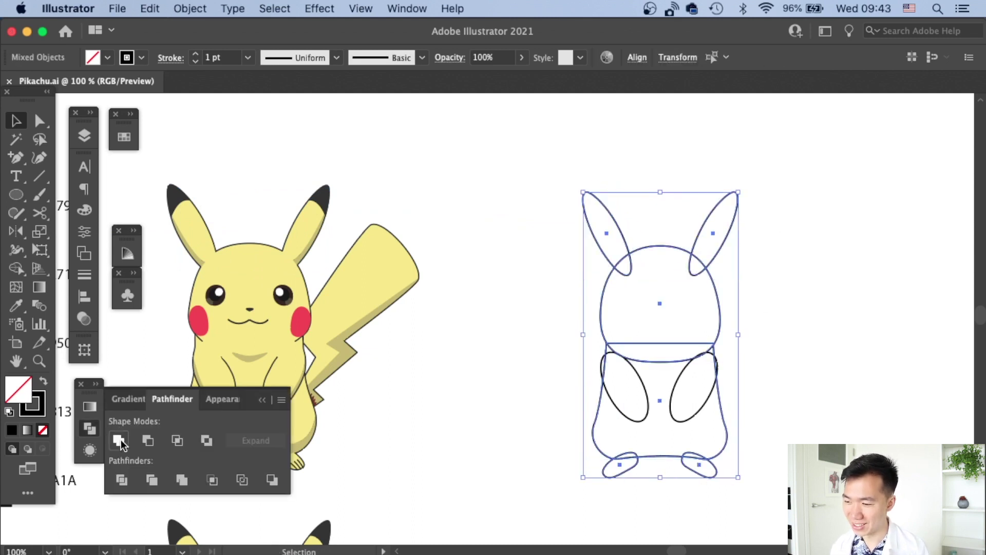
pyautogui.click(118, 440)
pyautogui.click(848, 332)
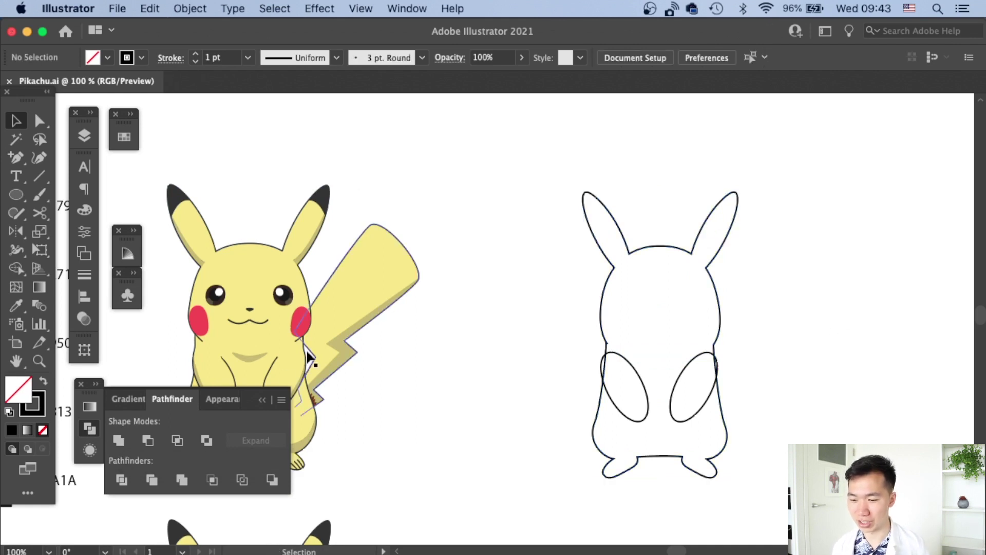
# Fill the silhouette and both arms with the yellow F8E879 sampled from the palette swatch
pyautogui.click(472, 334)
pyautogui.press('super+minus')
pyautogui.click(580, 383)
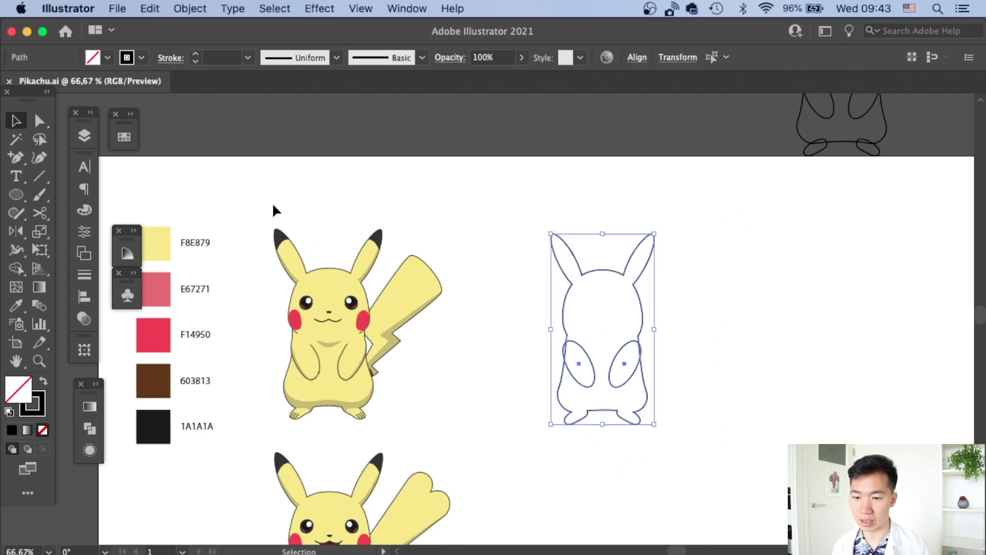
pyautogui.press('i')
pyautogui.click(163, 238)
pyautogui.click(16, 121)
# Apply a dark 1A1A1A stroke to the arms and the body silhouette
pyautogui.click(673, 343)
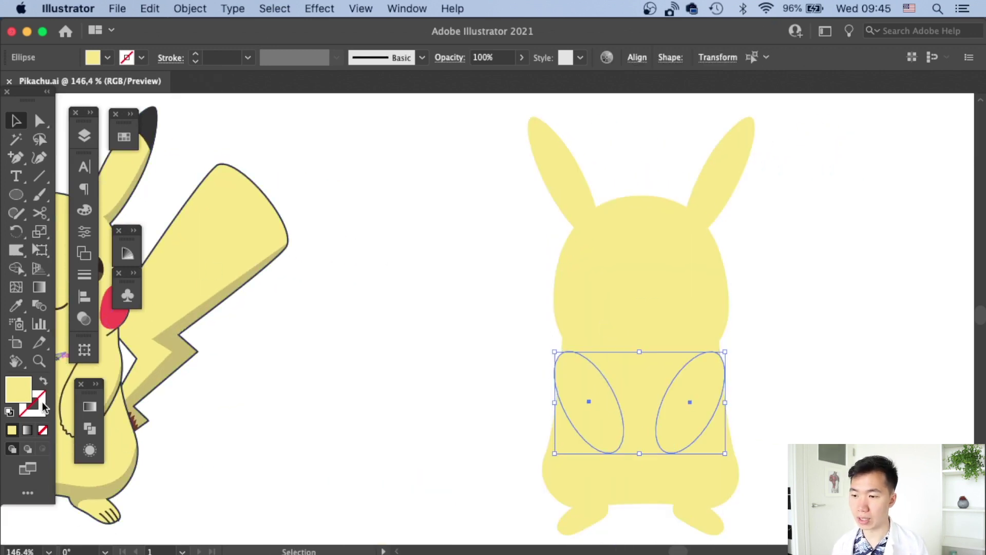
pyautogui.click(44, 407)
pyautogui.click(84, 210)
pyautogui.click(171, 222)
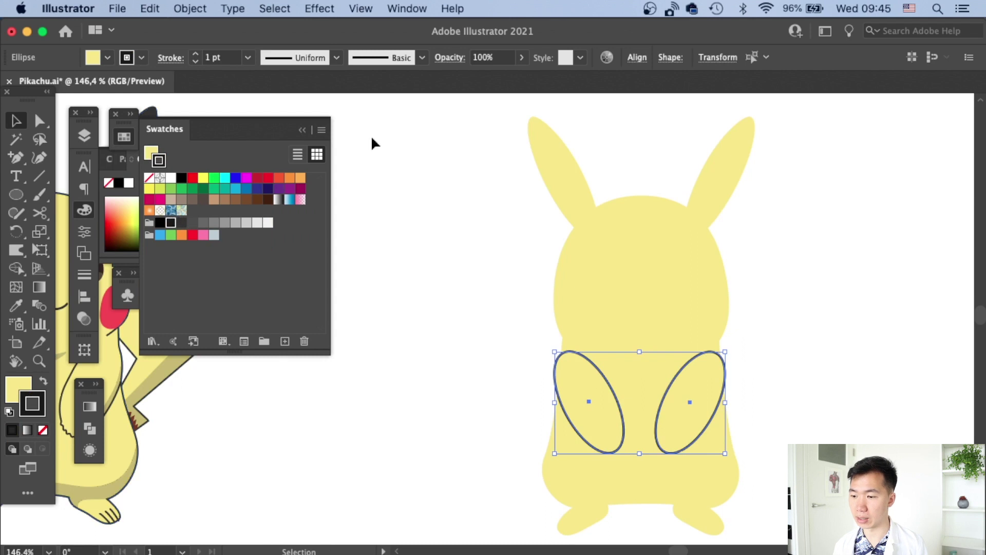
pyautogui.click(794, 267)
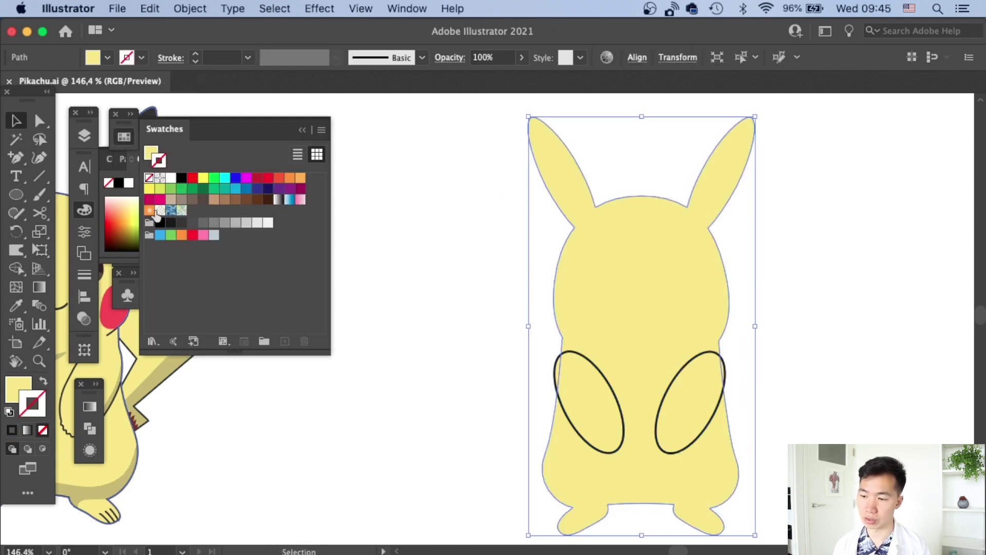
pyautogui.click(801, 279)
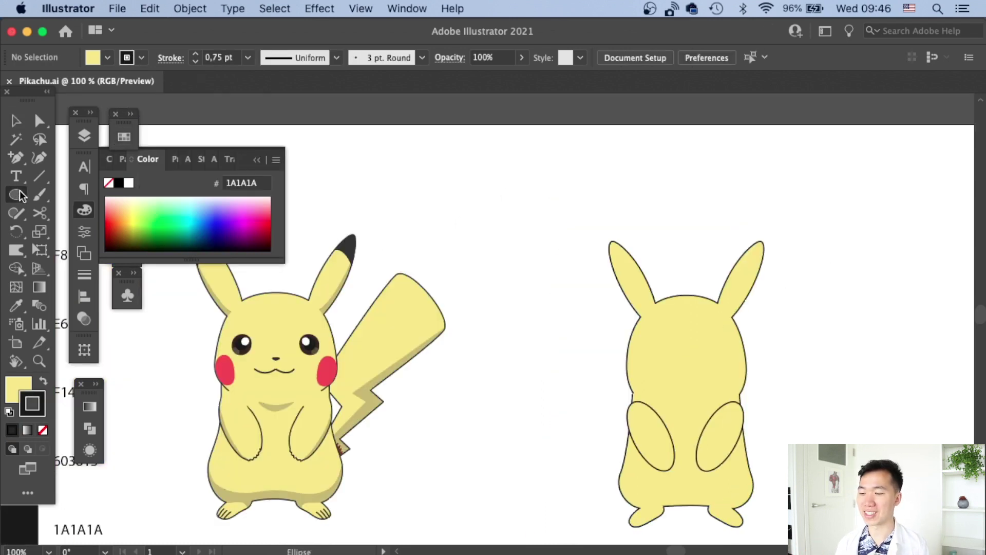
# Draw a circle about 17 px wide beside the head and shift its anchor points to make it slightly irregular
pyautogui.moveTo(565, 329); pyautogui.dragTo(585, 351)
pyautogui.press('a')
pyautogui.press('super+equal')
pyautogui.press('super+equal')
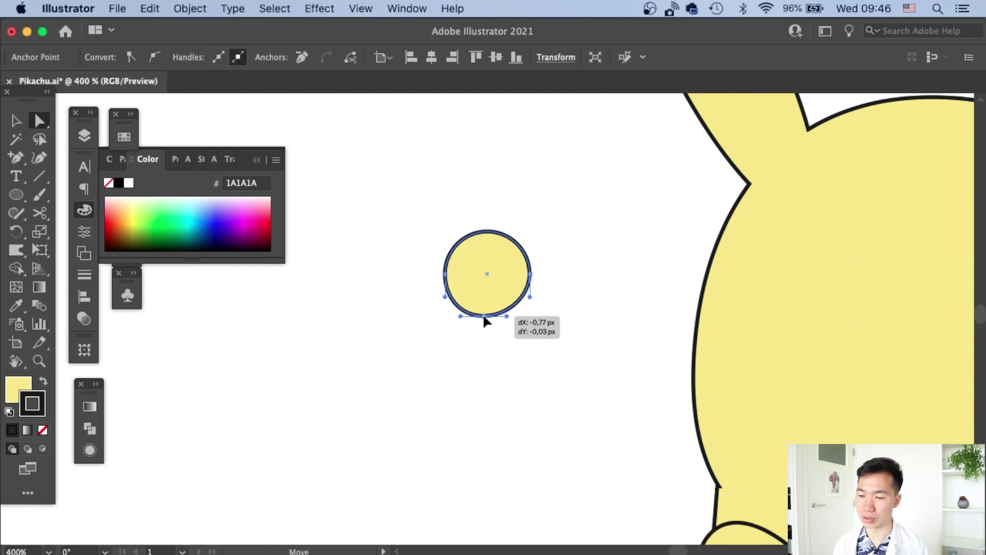
pyautogui.click(483, 316)
pyautogui.moveTo(488, 234); pyautogui.dragTo(634, 281)
pyautogui.click(569, 228)
pyautogui.press('super+minus')
pyautogui.press('super+minus')
pyautogui.press('super+minus')
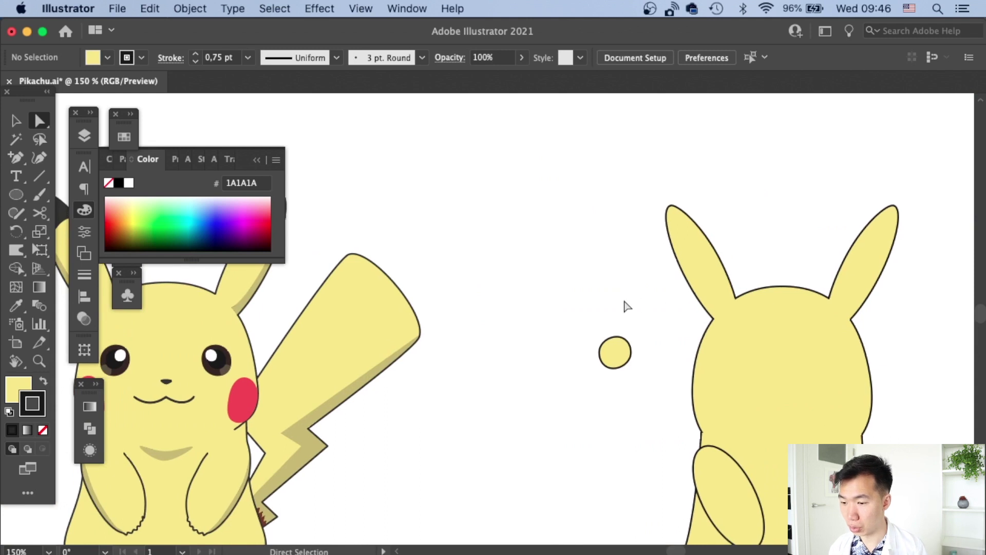
# Fill the small circle with the palette's 1A1A1A without a stroke and place it on the left of the face as an eye
pyautogui.hscroll(-2, 627, 306)
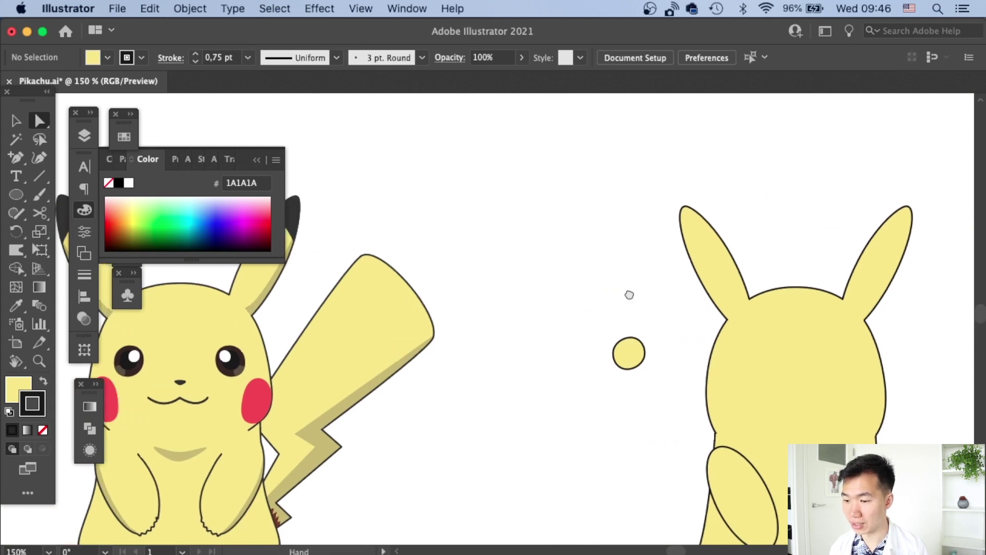
pyautogui.click(645, 360)
pyautogui.press('super+minus')
pyautogui.press('super+minus')
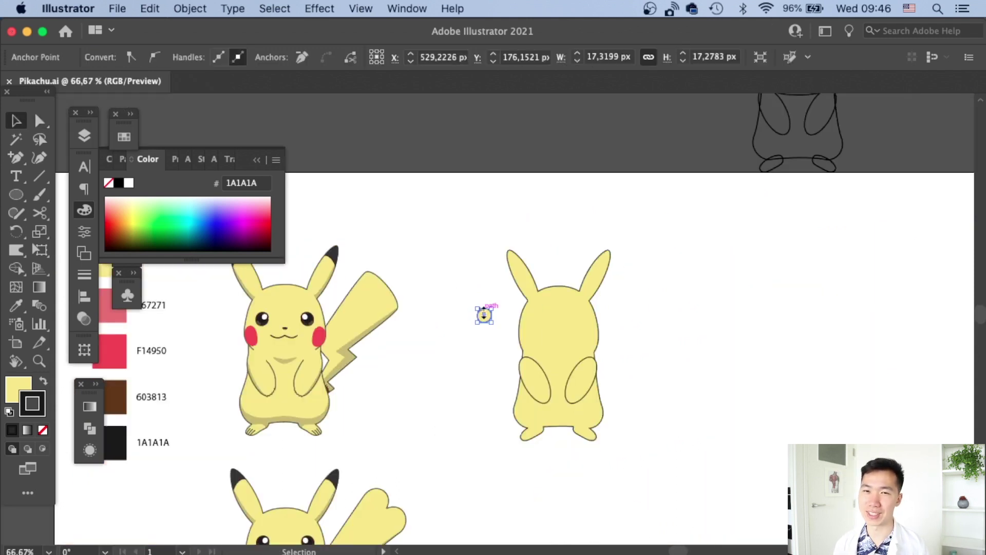
pyautogui.press('i')
pyautogui.moveTo(484, 315); pyautogui.dragTo(538, 319)
pyautogui.click(455, 316)
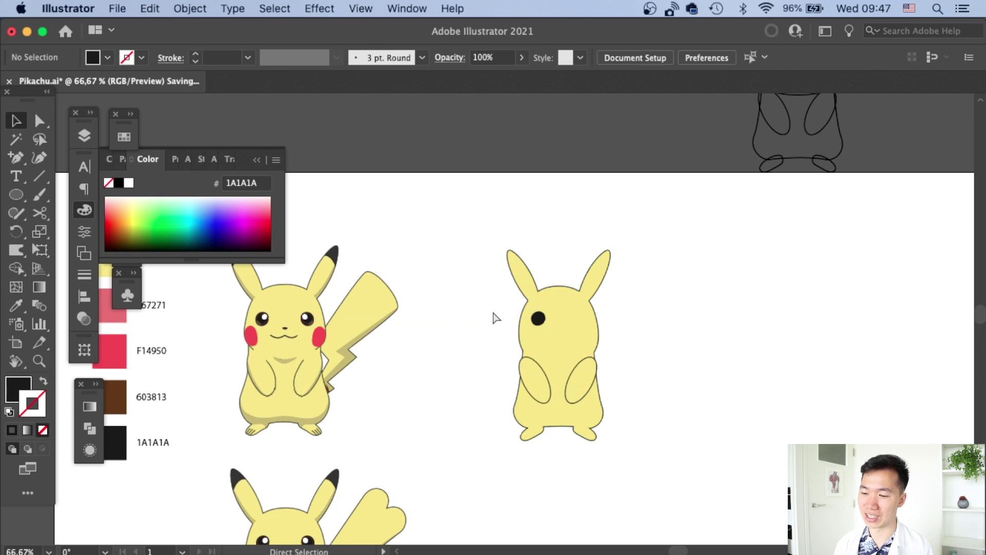
# Draw a circle about 7.5 px wide on the eye's upper right and fill it with white FFFFFF as a highlight
pyautogui.press('super+1')
pyautogui.click(564, 317)
pyautogui.press('l')
pyautogui.moveTo(489, 303); pyautogui.dragTo(565, 315)
pyautogui.press('i')
pyautogui.press('v')
pyautogui.click(128, 183)
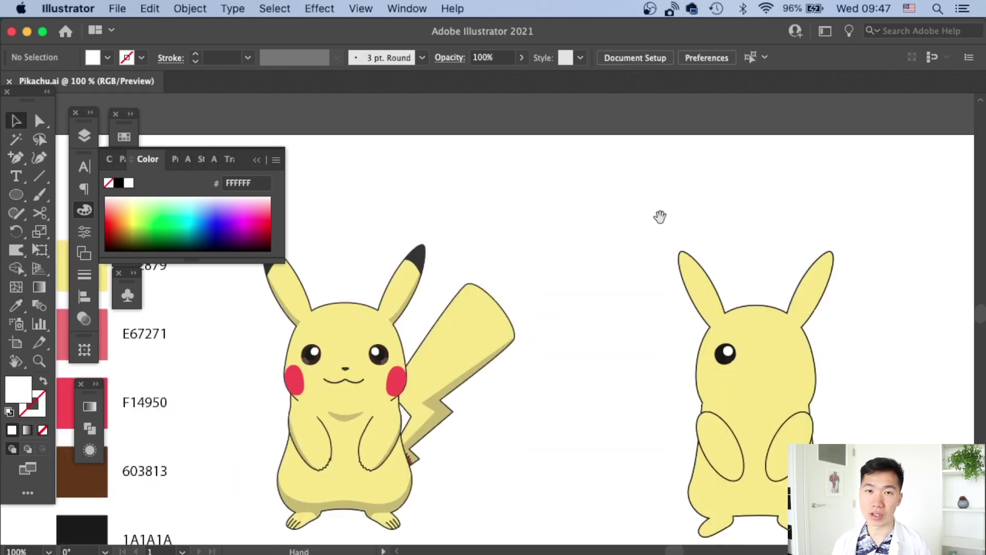
# Recolor the eye with the dark brown sampled from the reference Pikachu's eye
pyautogui.click(722, 364)
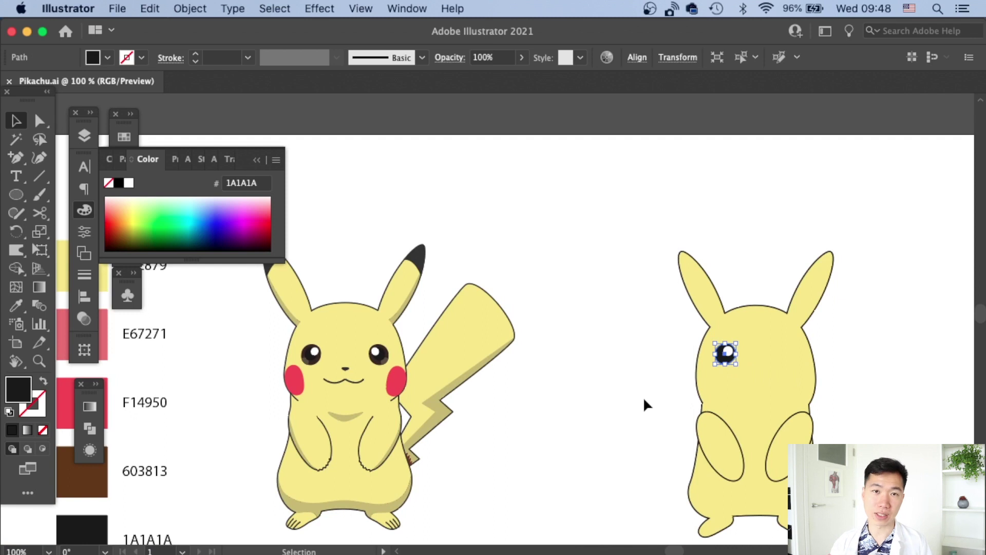
pyautogui.press('i')
pyautogui.press('super+equal')
pyautogui.hscroll(-5, 397, 352)
pyautogui.press('super+equal')
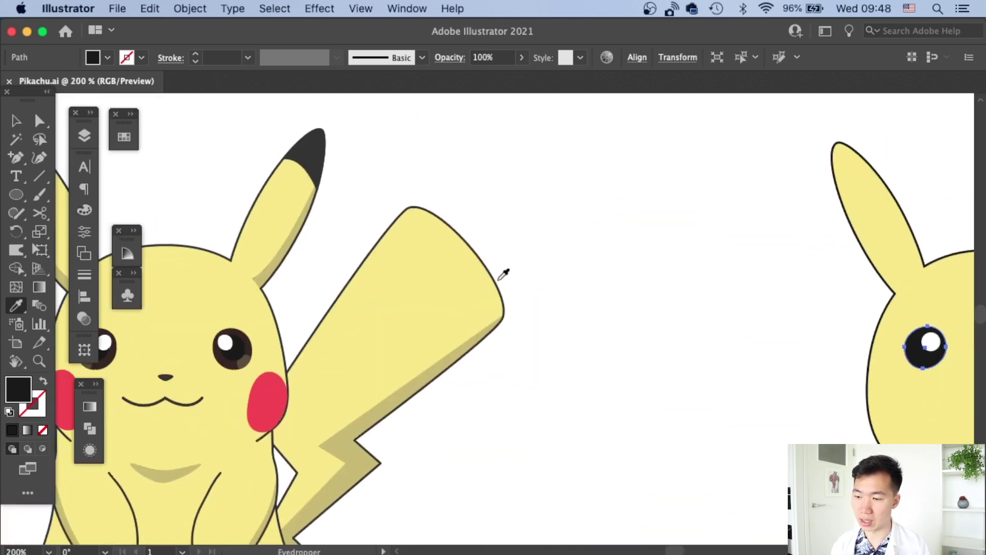
pyautogui.click(251, 345)
pyautogui.press('v')
pyautogui.click(702, 257)
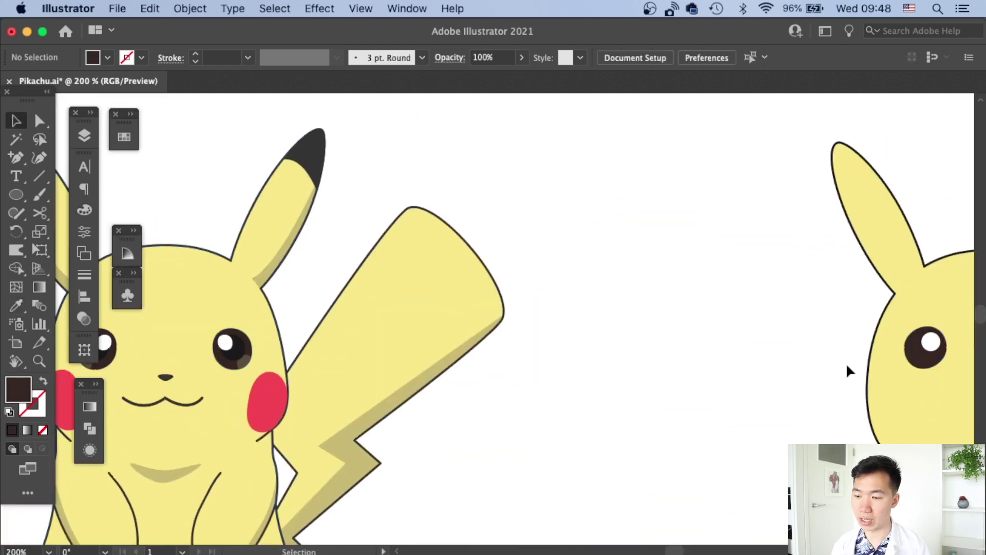
# Add a smaller near-black pupil inside the brown eye, behind the white highlight
pyautogui.press('super+minus')
pyautogui.press('super+minus')
pyautogui.hscroll(-3, 548, 294)
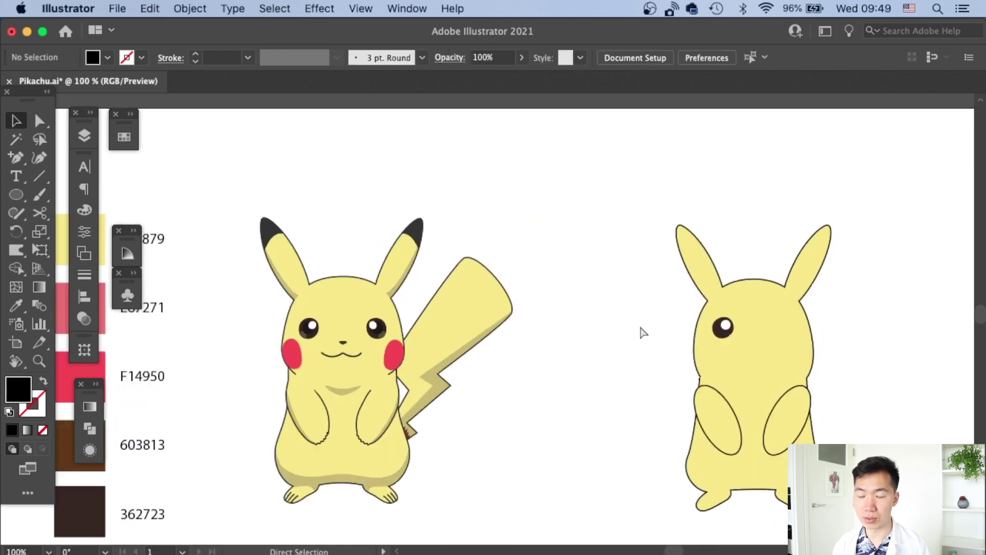
pyautogui.press('super+equal')
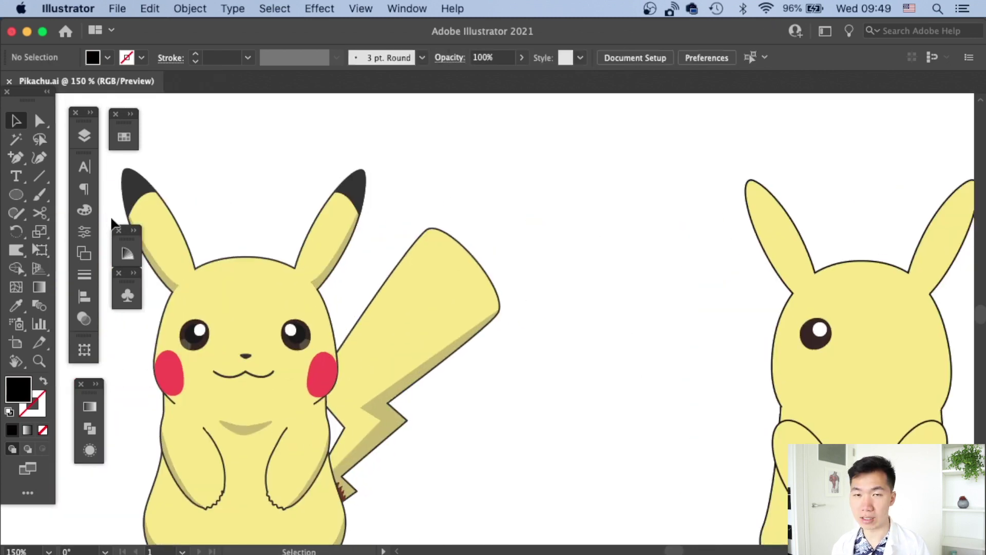
pyautogui.click(816, 334)
pyautogui.moveTo(816, 334)
pyautogui.mouseDown()
pyautogui.moveTo(729, 334)
pyautogui.moveTo(817, 339)
pyautogui.mouseUp()
pyautogui.click(15, 122)
pyautogui.click(759, 322)
pyautogui.press('super+equal')
pyautogui.press('super+equal')
pyautogui.press('super+equal')
pyautogui.press('super+equal')
pyautogui.moveTo(478, 330); pyautogui.dragTo(502, 298)
pyautogui.press('super+minus')
pyautogui.press('super+minus')
pyautogui.press('super+minus')
pyautogui.press('super+minus')
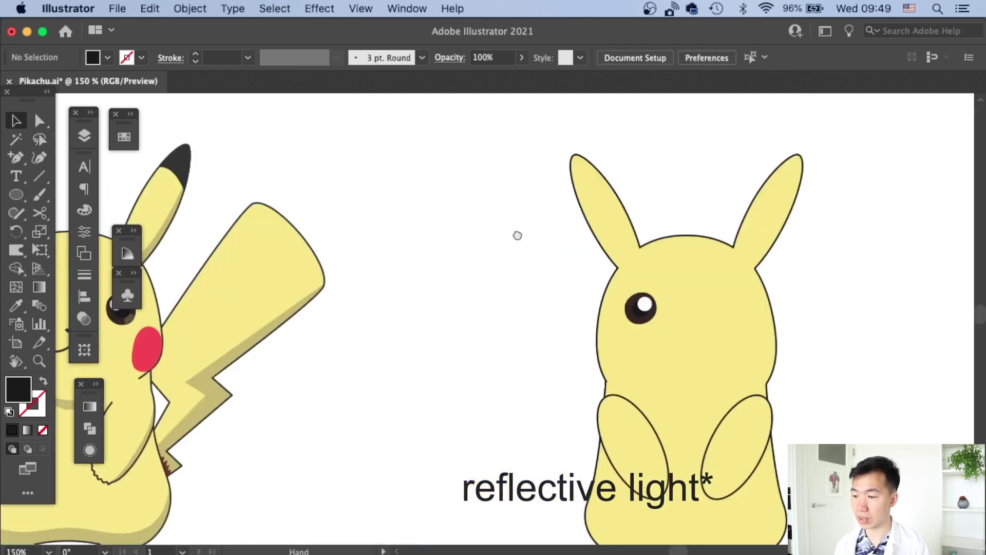
# Place an enlarged copy of the white highlight over the eye's lower left edge
pyautogui.moveTo(517, 235); pyautogui.dragTo(620, 278)
pyautogui.click(758, 330)
pyautogui.press('super+equal')
pyautogui.press('super+equal')
pyautogui.press('super+equal')
pyautogui.press('super+equal')
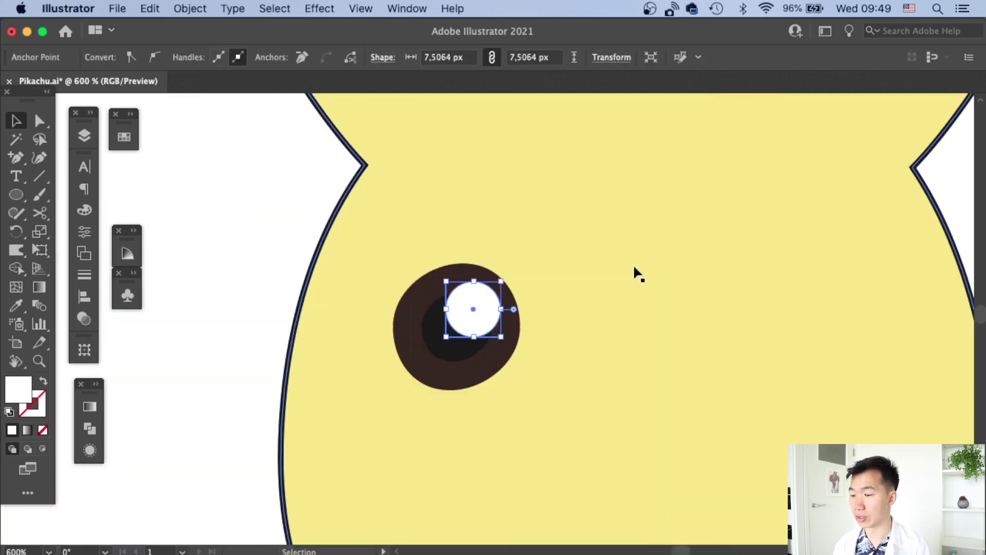
pyautogui.moveTo(446, 281); pyautogui.dragTo(417, 362)
pyautogui.press('super+minus')
pyautogui.press('super+minus')
pyautogui.press('super+minus')
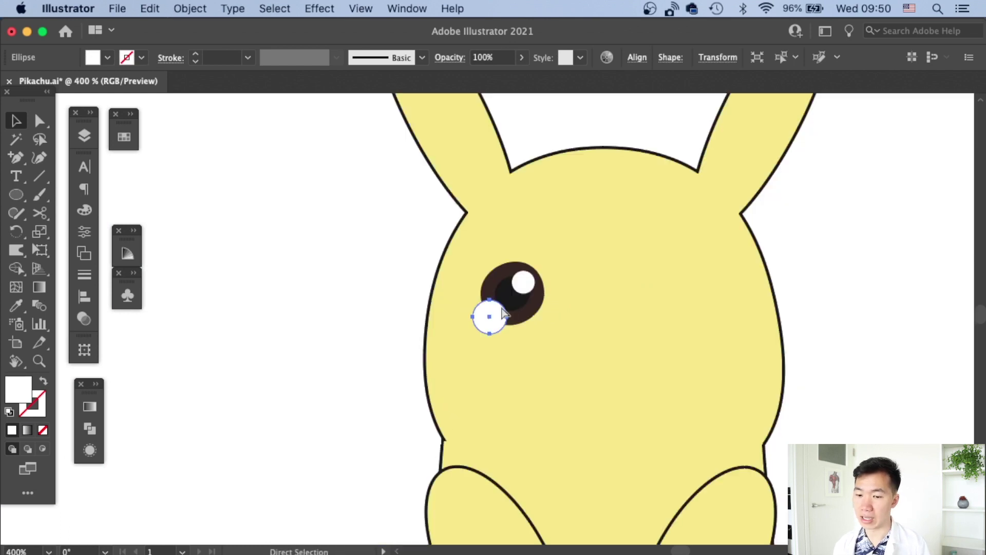
# Trim the enlarged white circle to the part overlapping the dark brown eye with the Pathfinder Intersect operation
pyautogui.keyDown('shift'); pyautogui.click(859, 346); pyautogui.keyUp('shift')
pyautogui.moveTo(854, 353)
pyautogui.mouseDown()
pyautogui.moveTo(663, 353)
pyautogui.moveTo(871, 355)
pyautogui.moveTo(853, 361)
pyautogui.moveTo(862, 355)
pyautogui.mouseUp()
pyautogui.click(90, 429)
pyautogui.click(177, 440)
# Recolor the trimmed piece at the eye's lower left with the reflected-light color sampled from the reference Pikachu's eye
pyautogui.press('i')
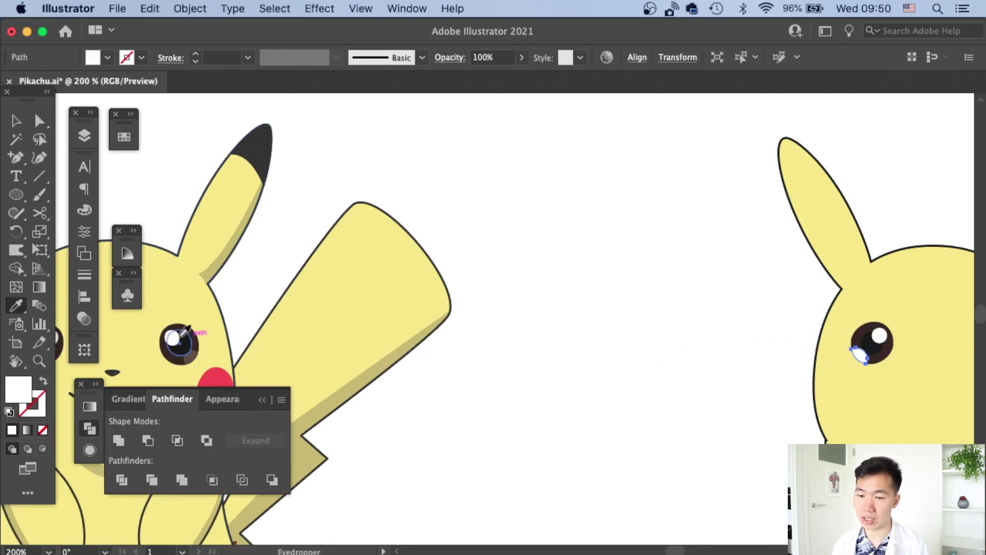
pyautogui.click(189, 354)
pyautogui.press('v')
pyautogui.click(620, 216)
# Place a mirrored copy of the finished eye on the right half of the face, fine-tune its position and save the file
pyautogui.press('super+1')
pyautogui.moveTo(529, 359); pyautogui.dragTo(608, 355)
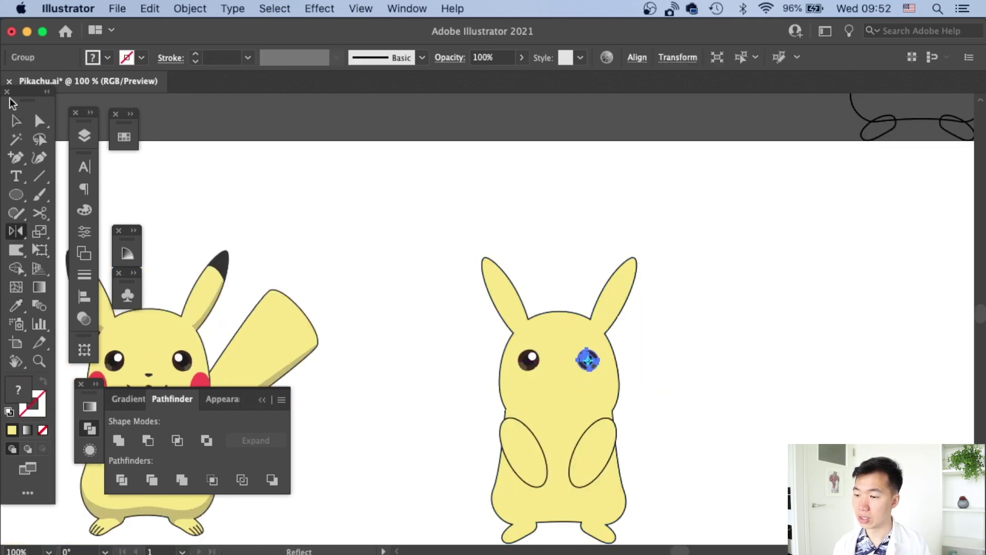
pyautogui.press('v')
pyautogui.click(689, 304)
pyautogui.press('super+s')
pyautogui.hscroll(-3, 666, 342)
pyautogui.moveTo(666, 342)
pyautogui.mouseDown()
pyautogui.moveTo(671, 355)
pyautogui.moveTo(668, 342)
pyautogui.mouseUp()
pyautogui.click(781, 343)
pyautogui.press('super+s')
# Draw an upright ellipse on the left cheek, tilted to about 347 degrees, and color it with the reference cheek's red
pyautogui.click(262, 400)
pyautogui.press('l')
pyautogui.moveTo(576, 359); pyautogui.dragTo(602, 389)
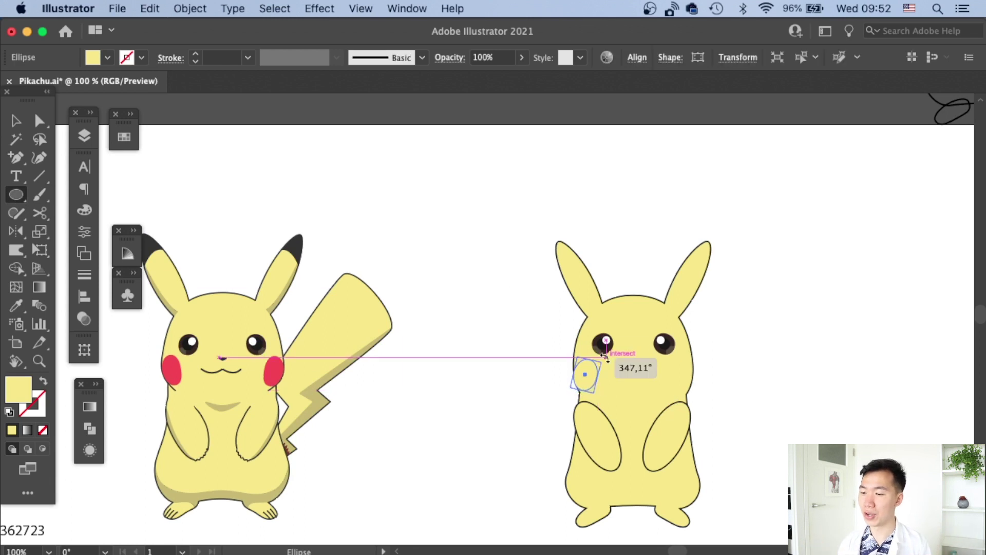
pyautogui.press('i')
pyautogui.click(274, 369)
pyautogui.moveTo(599, 360); pyautogui.dragTo(620, 365)
# Reshape the red cheek ellipse so it follows the left edge of the face
pyautogui.press('super+equal')
pyautogui.press('super+equal')
pyautogui.moveTo(493, 321)
pyautogui.mouseDown()
pyautogui.moveTo(501, 324)
pyautogui.moveTo(486, 327)
pyautogui.mouseUp()
pyautogui.click(809, 271)
pyautogui.press('super+minus')
pyautogui.press('super+minus')
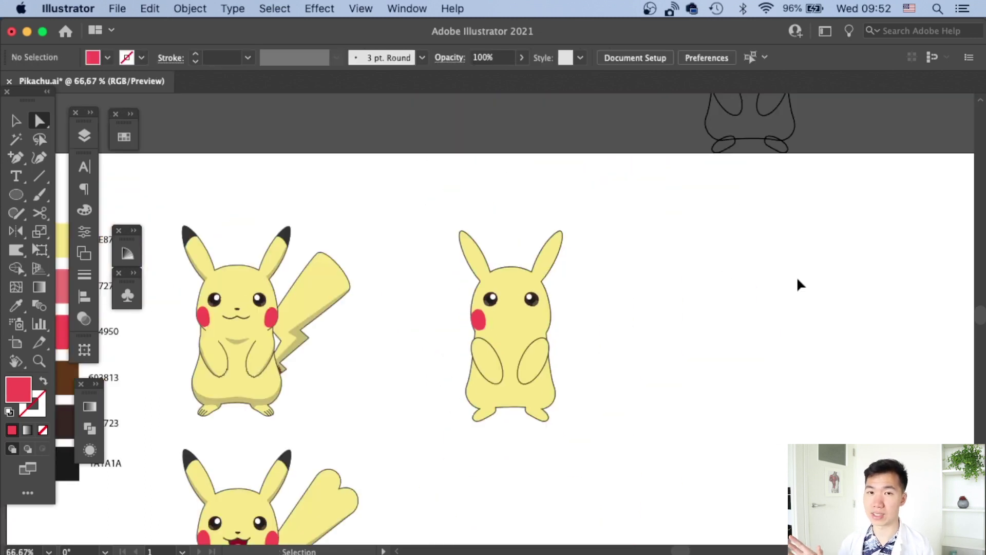
# Place a mirrored copy of the red cheek at the right edge of the face
pyautogui.press('super+equal')
pyautogui.press('super+equal')
pyautogui.press('v')
pyautogui.moveTo(472, 326); pyautogui.dragTo(616, 328)
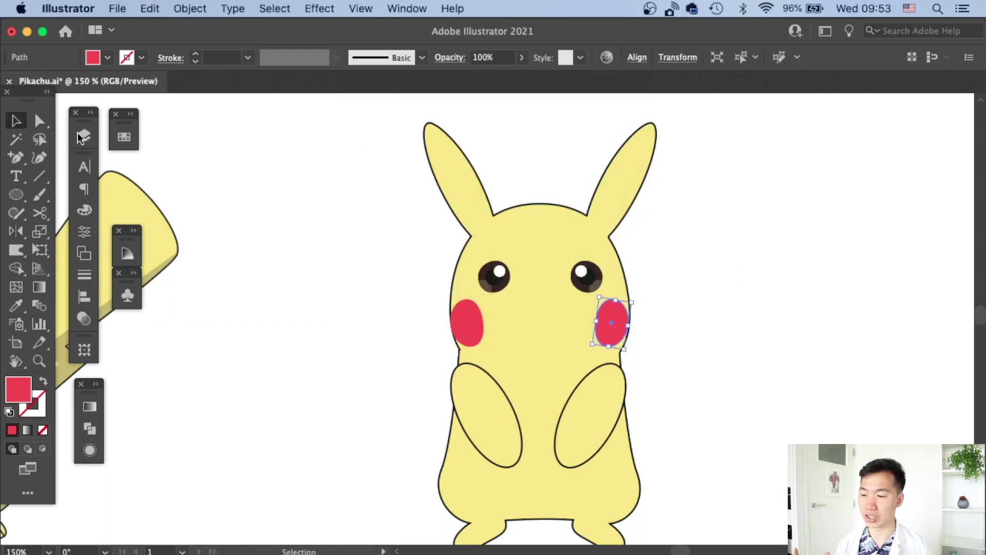
pyautogui.click(694, 214)
pyautogui.moveTo(695, 214); pyautogui.dragTo(866, 260)
# Reshape the head outline's left curve around the red cheek by adjusting its anchor point and handles
pyautogui.click(150, 9)
pyautogui.click(207, 124)
pyautogui.press('a')
pyautogui.click(628, 331)
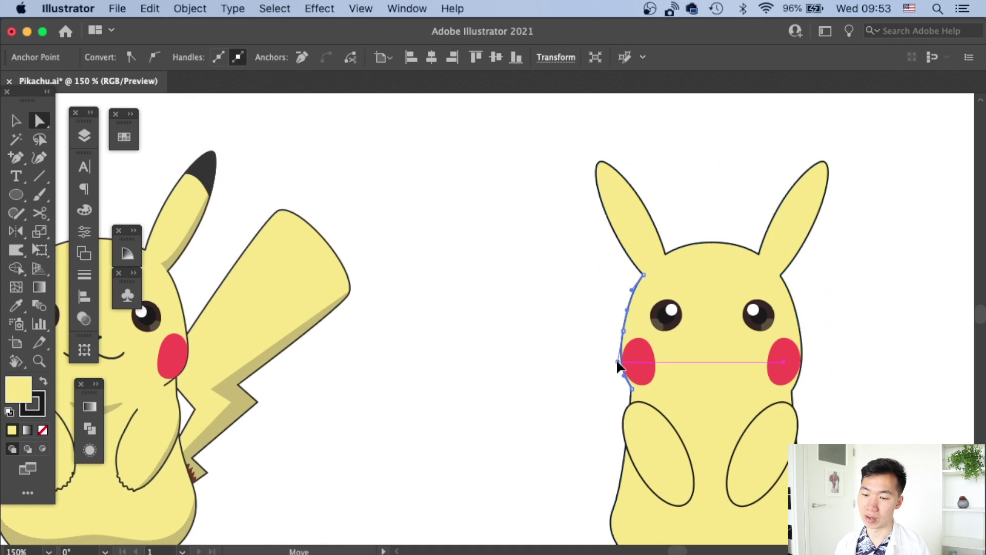
pyautogui.press('super+equal')
pyautogui.press('super+equal')
pyautogui.press('super+equal')
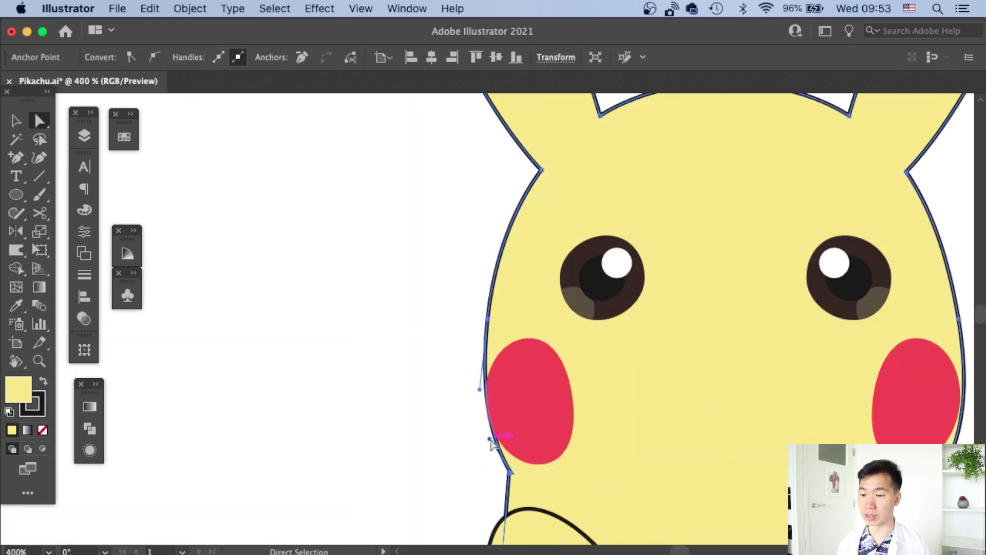
pyautogui.moveTo(731, 267); pyautogui.dragTo(599, 246)
# Nudge the right red cheek slightly down inside the head outline and deselect everything
pyautogui.click(843, 433)
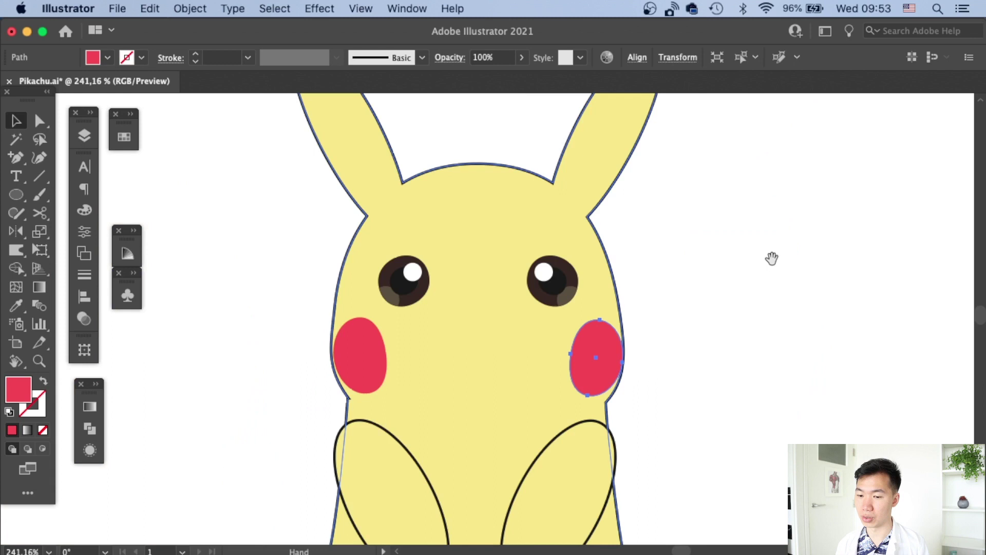
pyautogui.click(755, 450)
pyautogui.press('a')
pyautogui.press('super+shift+a')
pyautogui.press('super+1')
pyautogui.press('super+plus')
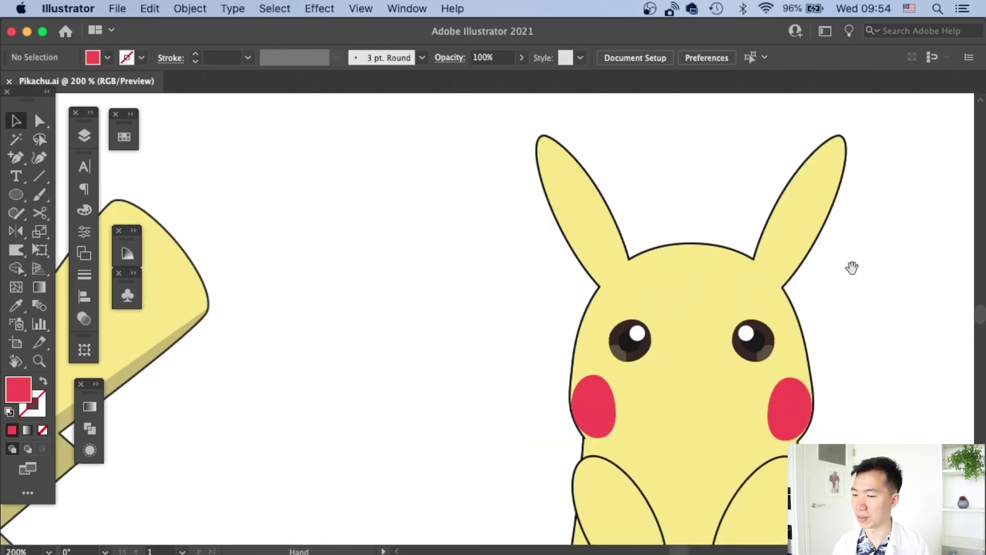
# Draw a small square centered below the eyes and remove its lower right anchor point to make a triangle
pyautogui.moveTo(850, 267); pyautogui.dragTo(665, 198)
pyautogui.moveTo(15, 157); pyautogui.dragTo(64, 159)
pyautogui.moveTo(9, 199); pyautogui.dragTo(51, 194)
pyautogui.moveTo(495, 301)
pyautogui.mouseDown()
pyautogui.moveTo(510, 314)
pyautogui.moveTo(520, 305)
pyautogui.mouseUp()
pyautogui.press('a')
pyautogui.click(511, 326)
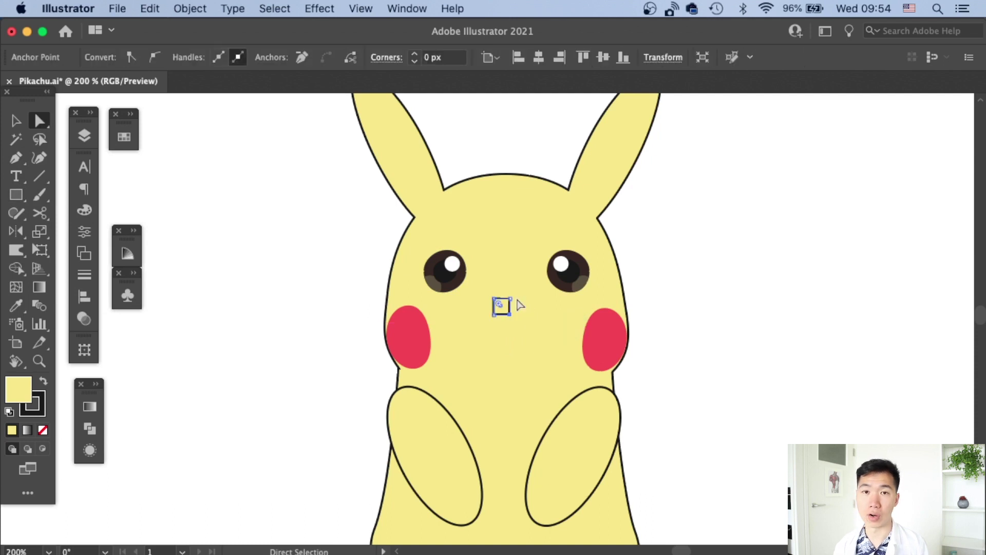
pyautogui.click(303, 53)
pyautogui.press('super+equal')
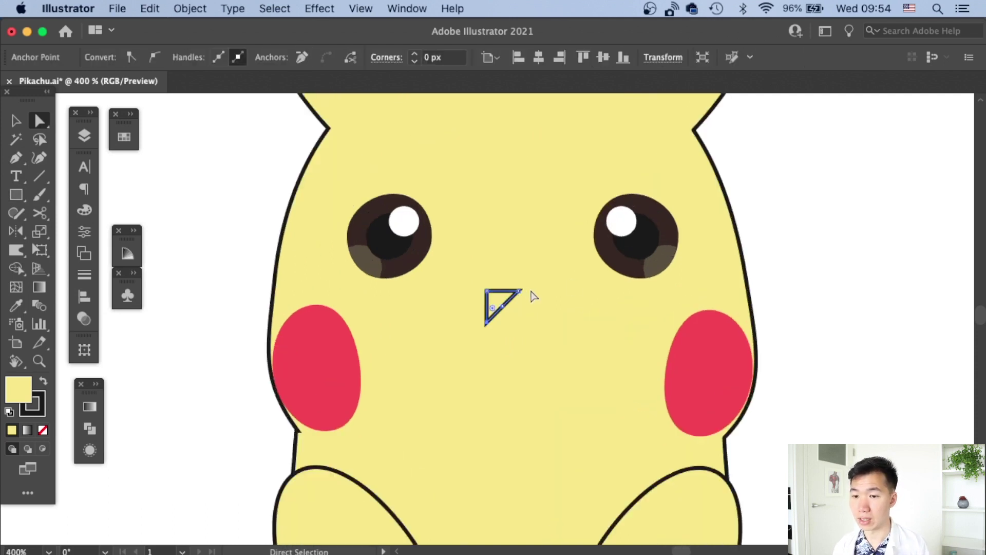
# Rotate the small triangle 135 degrees to point downward and convert its corner points to smooth ones
pyautogui.press('v')
pyautogui.moveTo(527, 284); pyautogui.dragTo(455, 308)
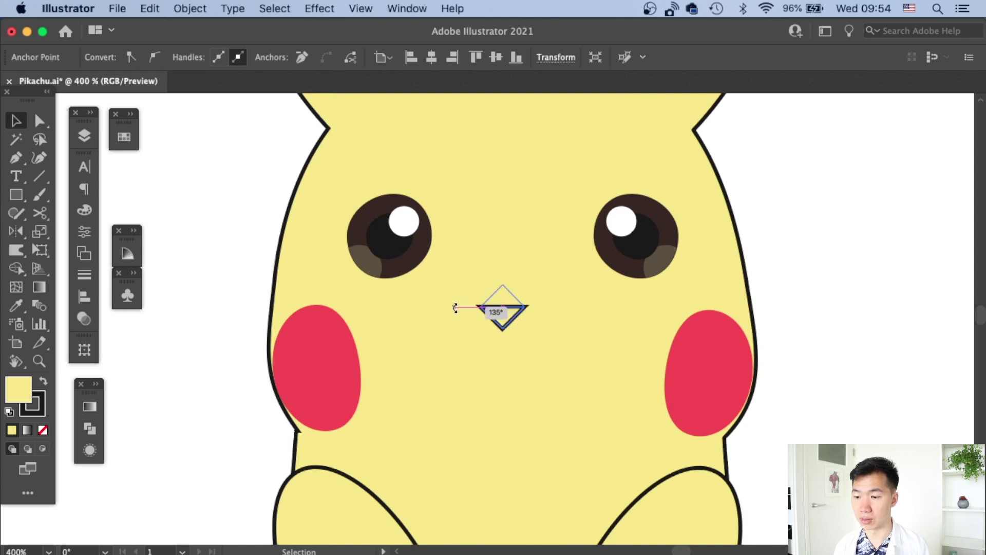
pyautogui.press('a')
pyautogui.moveTo(558, 289); pyautogui.dragTo(556, 287)
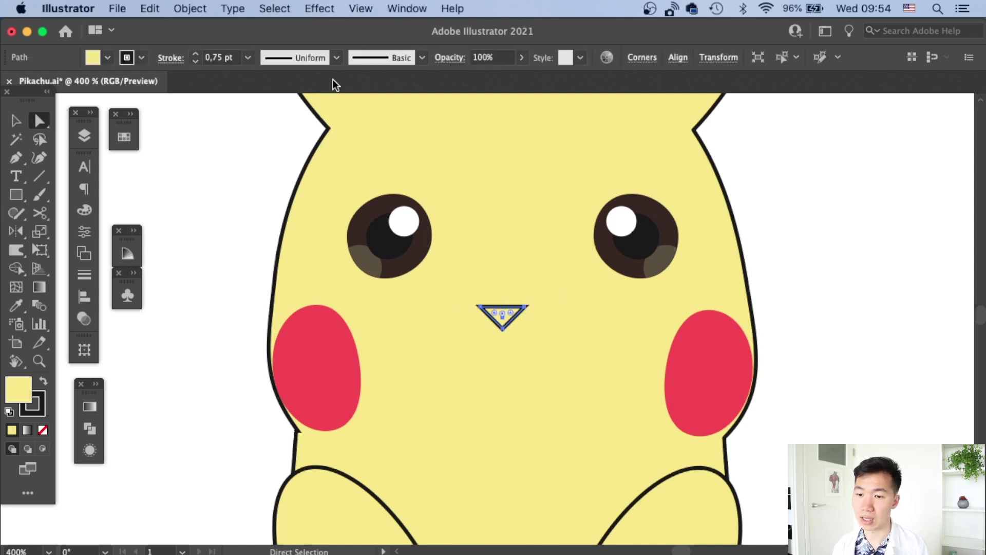
pyautogui.moveTo(471, 314); pyautogui.dragTo(501, 324)
pyautogui.click(156, 57)
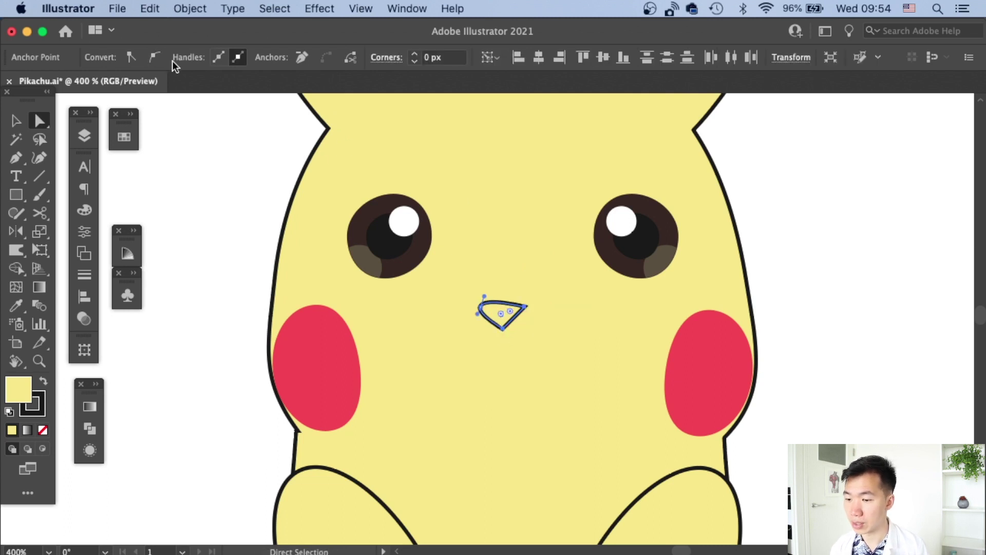
pyautogui.click(155, 57)
# Fill the nose with near-black 1A1A1A and remove its stroke
pyautogui.click(43, 382)
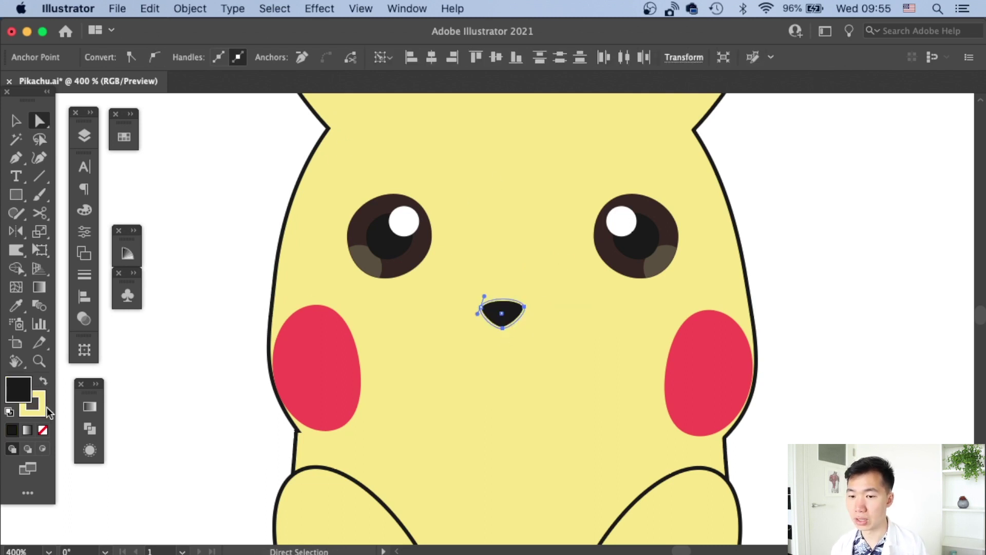
pyautogui.press('super+z')
pyautogui.click(42, 409)
pyautogui.click(43, 429)
pyautogui.click(18, 389)
# Shrink and flatten the nose, refine its curve points and center it between the two eyes
pyautogui.click(12, 121)
pyautogui.moveTo(503, 282); pyautogui.dragTo(511, 326)
pyautogui.click(519, 295)
pyautogui.press('a')
pyautogui.press('super+equal')
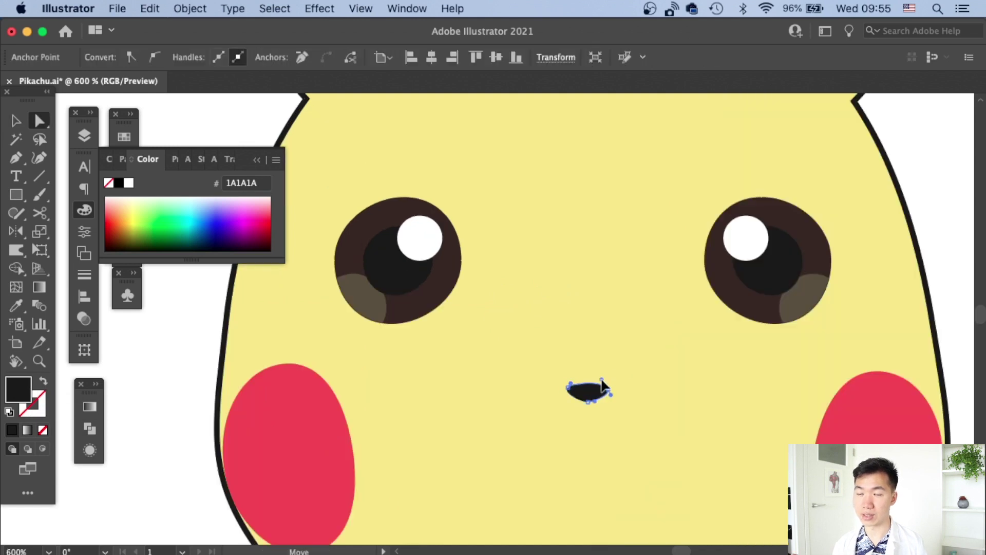
pyautogui.click(619, 377)
pyautogui.press('v')
pyautogui.moveTo(592, 375); pyautogui.dragTo(587, 355)
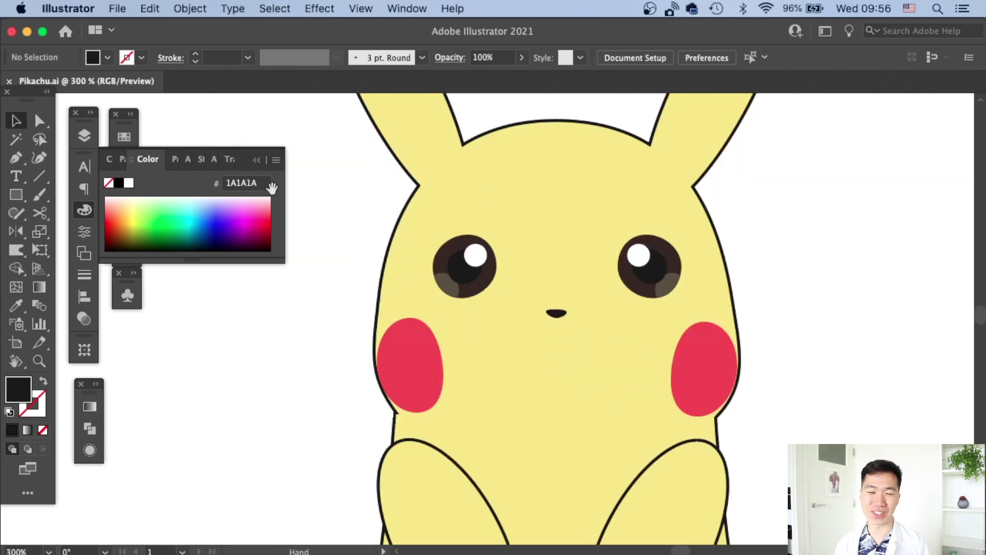
# Draw a shallow three-point mouth curve below the nose with the Pen tool and swap its near-black fill to the stroke
pyautogui.click(10, 160)
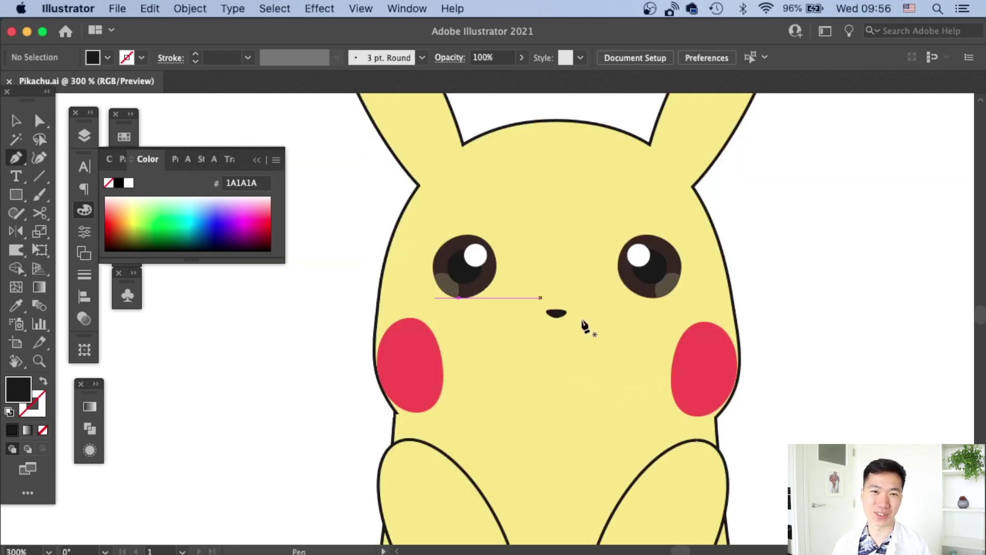
pyautogui.click(497, 340)
pyautogui.moveTo(547, 349)
pyautogui.mouseDown()
pyautogui.moveTo(566, 339)
pyautogui.moveTo(567, 353)
pyautogui.mouseUp()
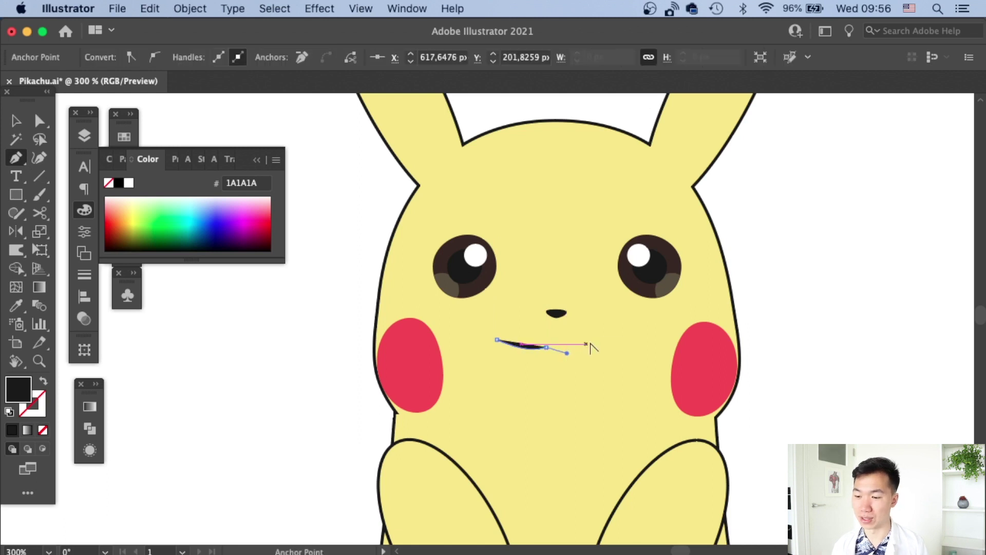
pyautogui.click(595, 340)
pyautogui.press('v')
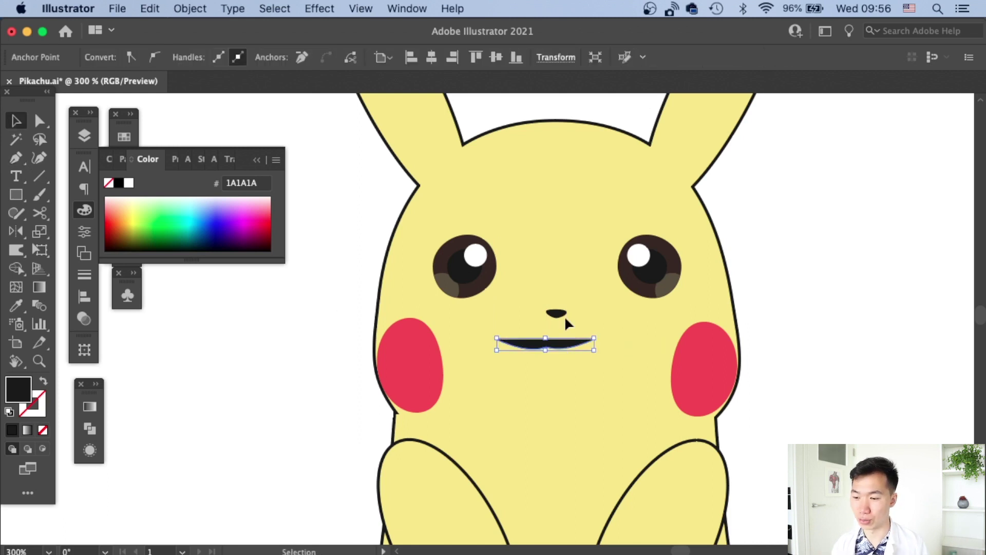
pyautogui.hotkey('shift', 'x')
pyautogui.press('super+shift+a')
# Adjust the handles of the mouth's raised middle point so both halves form matching downward curves centered under the nose
pyautogui.moveTo(574, 352)
pyautogui.mouseDown()
pyautogui.moveTo(558, 343)
pyautogui.moveTo(529, 354)
pyautogui.mouseUp()
pyautogui.press('a')
pyautogui.press('super+shift+a')
pyautogui.press('super+z')
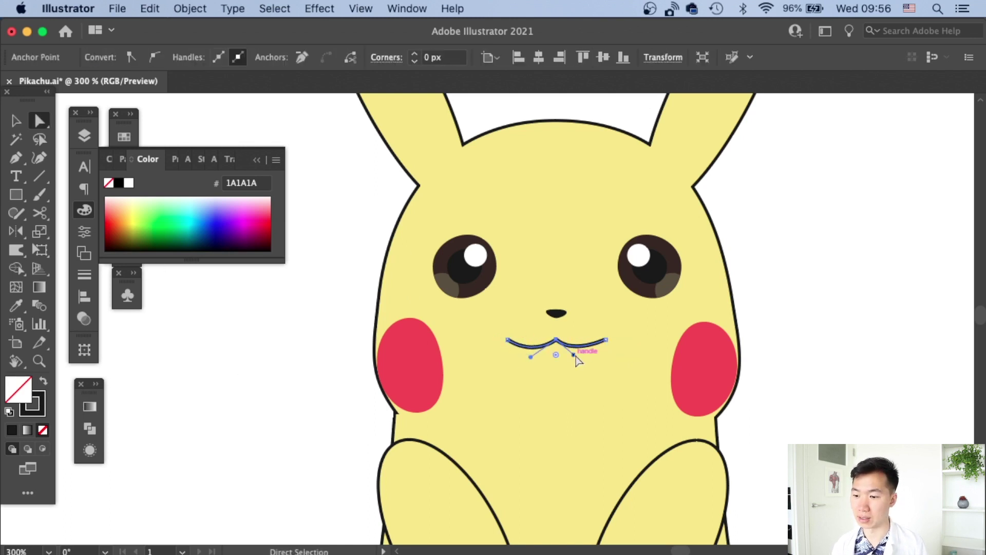
# Open the mouth's stroke options, and enlarge the mouth slightly around its center to a stroke of about 1.23 pt
pyautogui.press('v')
pyautogui.click(89, 450)
pyautogui.click(160, 435)
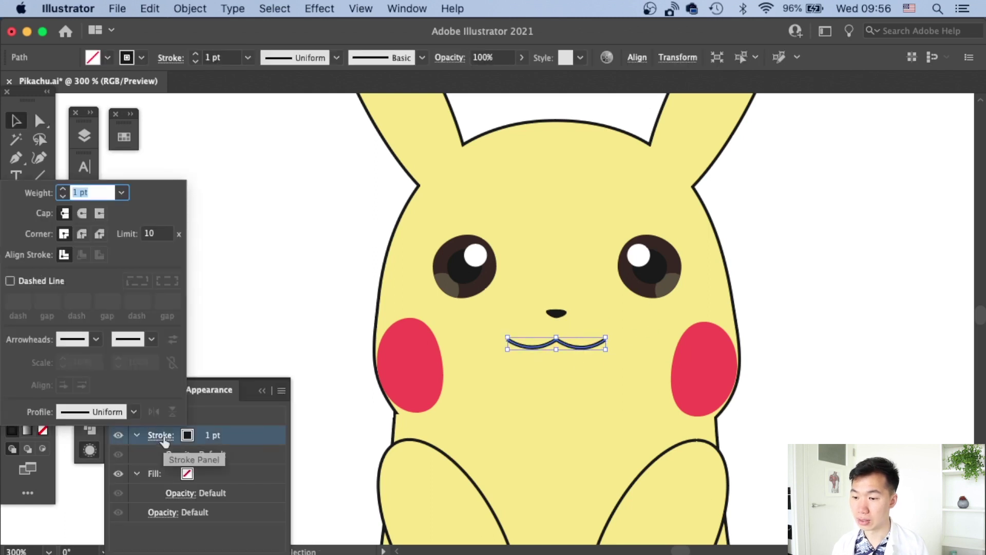
pyautogui.click(795, 268)
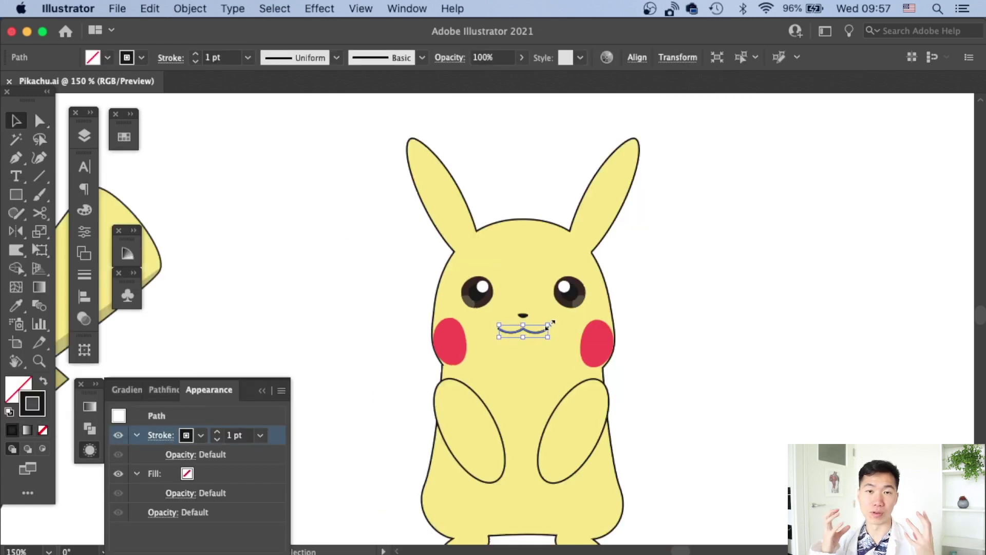
pyautogui.moveTo(548, 332); pyautogui.dragTo(555, 332)
pyautogui.press('super+shift+a')
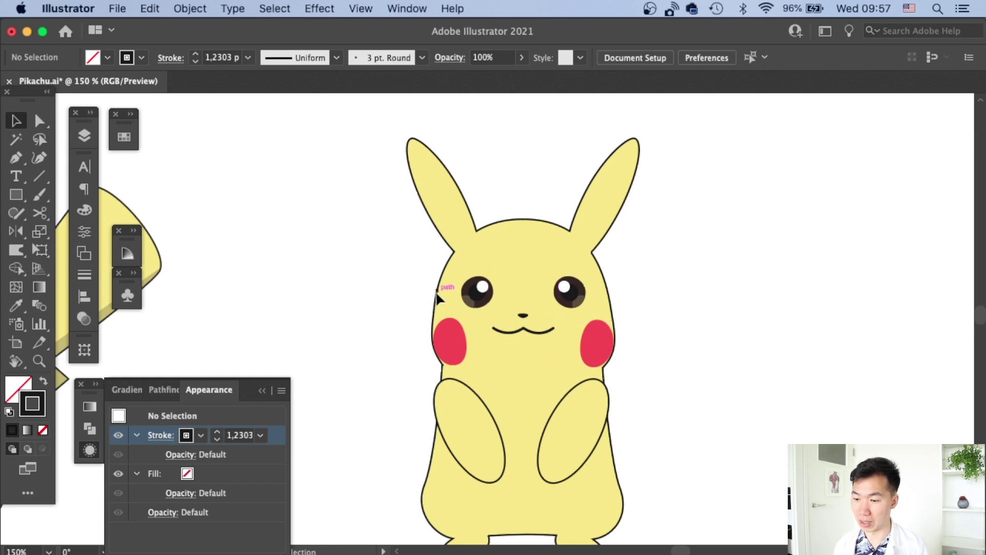
# Reshape the sides of the head outline between the ears and cheeks by adjusting the anchor points and handles
pyautogui.press('a')
pyautogui.press('alt+super+2')
pyautogui.press('super+0')
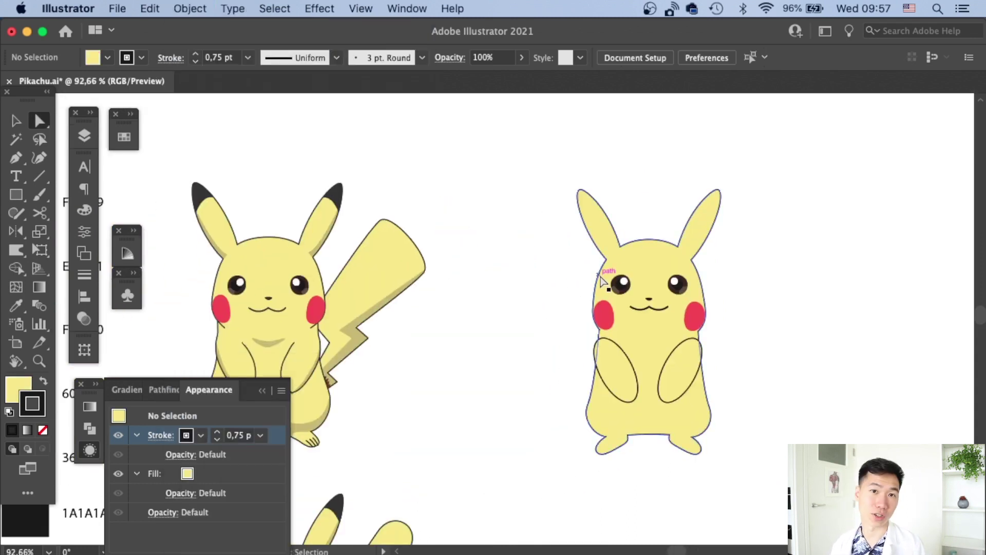
pyautogui.click(604, 281)
pyautogui.press('super+equal')
pyautogui.press('super+equal')
pyautogui.press('super+equal')
pyautogui.click(452, 387)
pyautogui.click(469, 363)
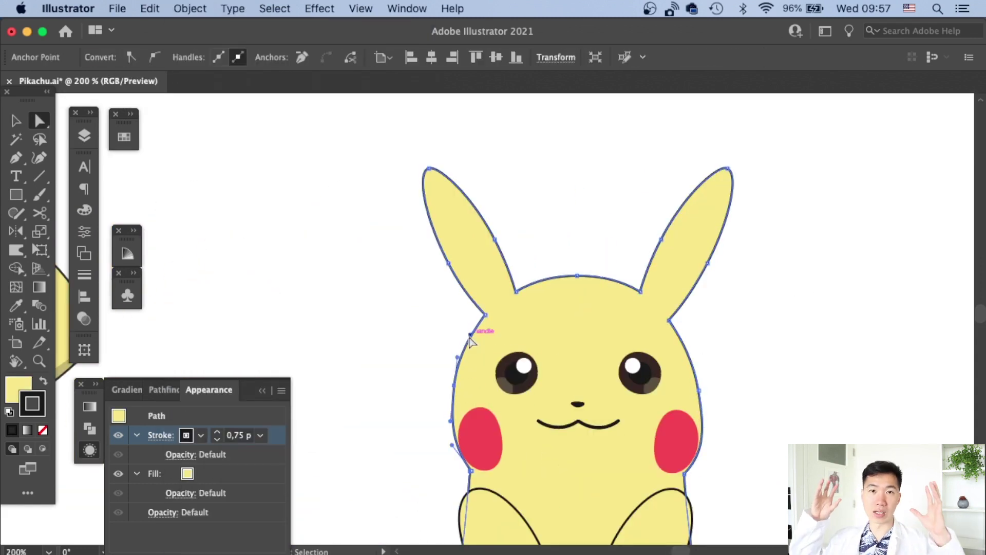
pyautogui.click(738, 319)
pyautogui.press('super+minus')
pyautogui.press('super+minus')
pyautogui.press('super+minus')
pyautogui.press('super+minus')
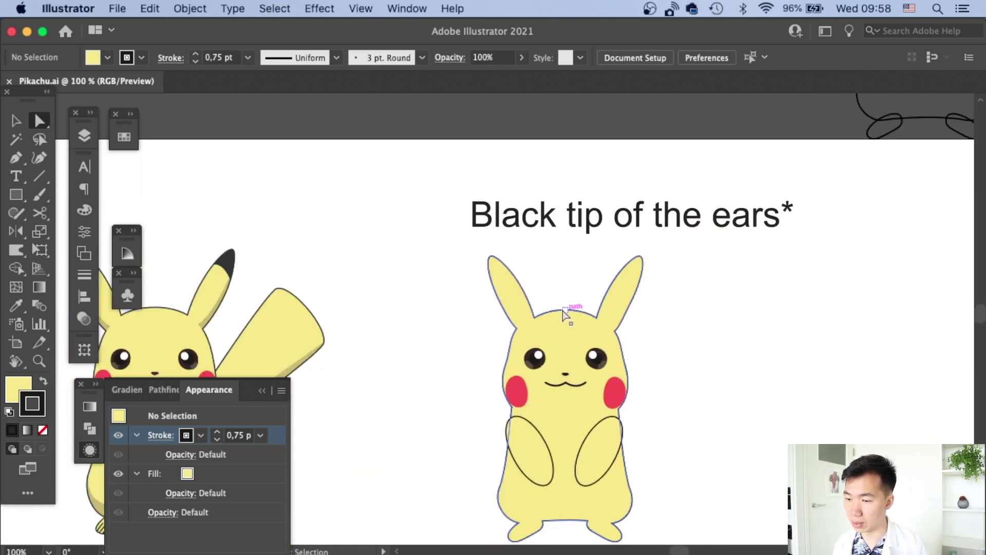
# Duplicate the body silhouette beside Pikachu and draw a closed Pen shape around the copy's left ear tip with a curved inner edge
pyautogui.moveTo(568, 314); pyautogui.dragTo(773, 323)
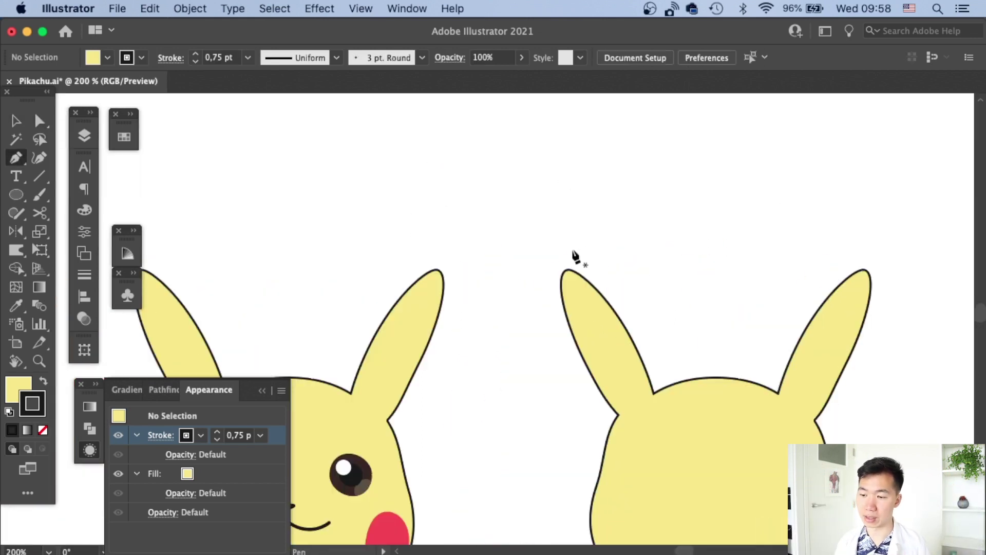
pyautogui.moveTo(573, 252); pyautogui.dragTo(534, 285)
pyautogui.moveTo(567, 358); pyautogui.dragTo(567, 358)
pyautogui.moveTo(593, 299); pyautogui.dragTo(625, 306)
pyautogui.click(636, 312)
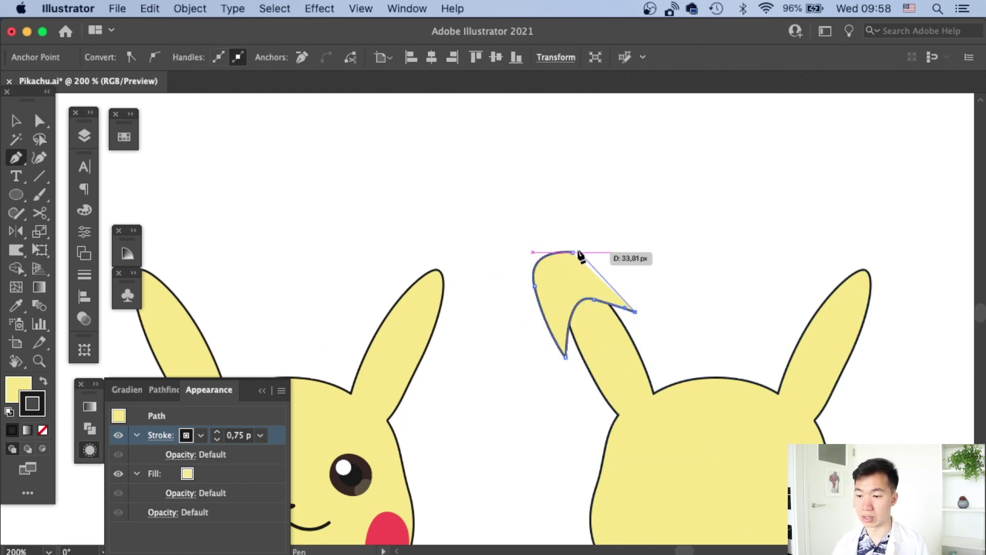
pyautogui.press('v')
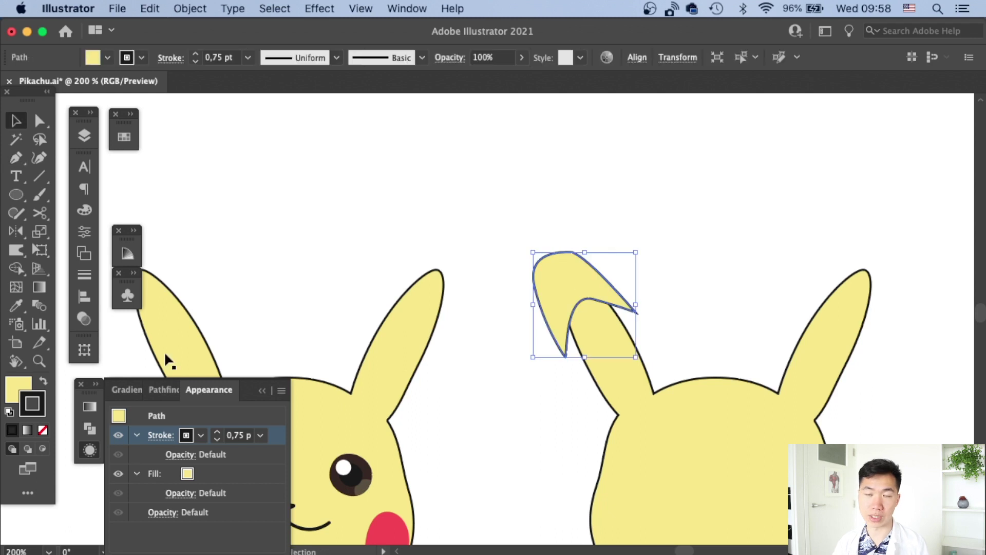
pyautogui.click(46, 381)
pyautogui.click(638, 380)
pyautogui.press('super+shift+bracketright')
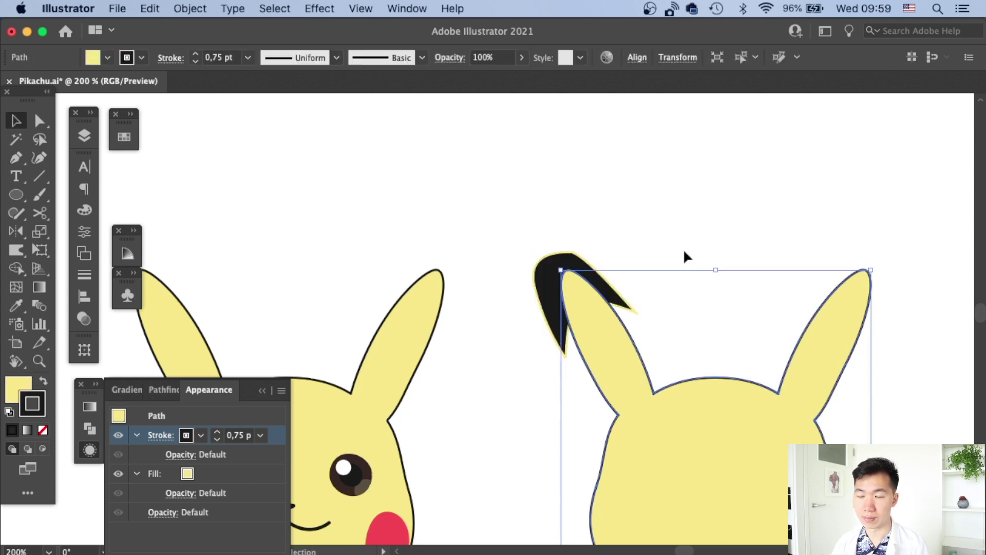
pyautogui.click(683, 248)
pyautogui.click(576, 261)
pyautogui.press('i')
pyautogui.click(618, 365)
pyautogui.press('v')
# Fill the body silhouette copy with its near-black stroke color and remove its stroke
pyautogui.click(618, 365)
pyautogui.click(44, 380)
pyautogui.click(43, 430)
pyautogui.click(683, 251)
# Duplicate the black silhouette with its ear-tip shape to the side and mirror the copy's tip shape over the right ear
pyautogui.click(594, 282)
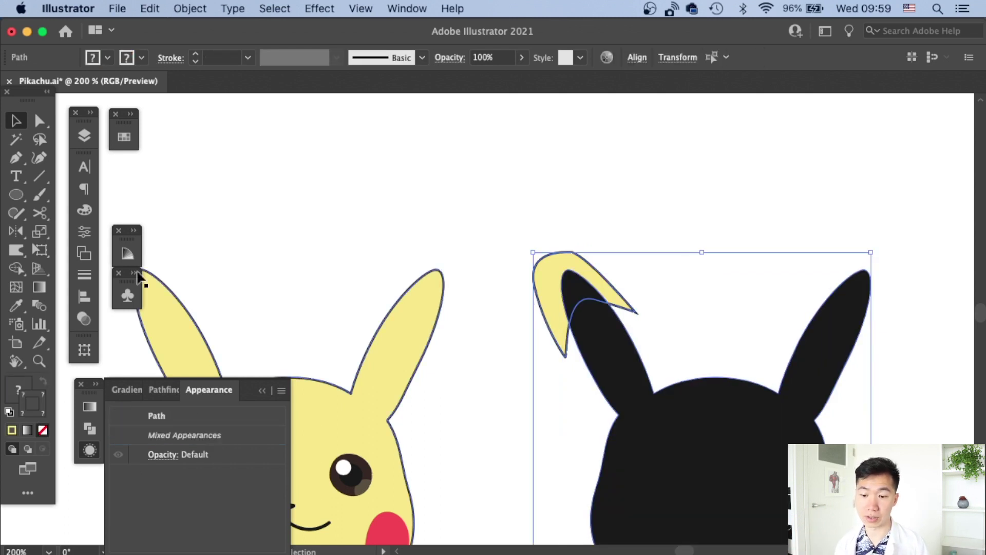
pyautogui.press('a')
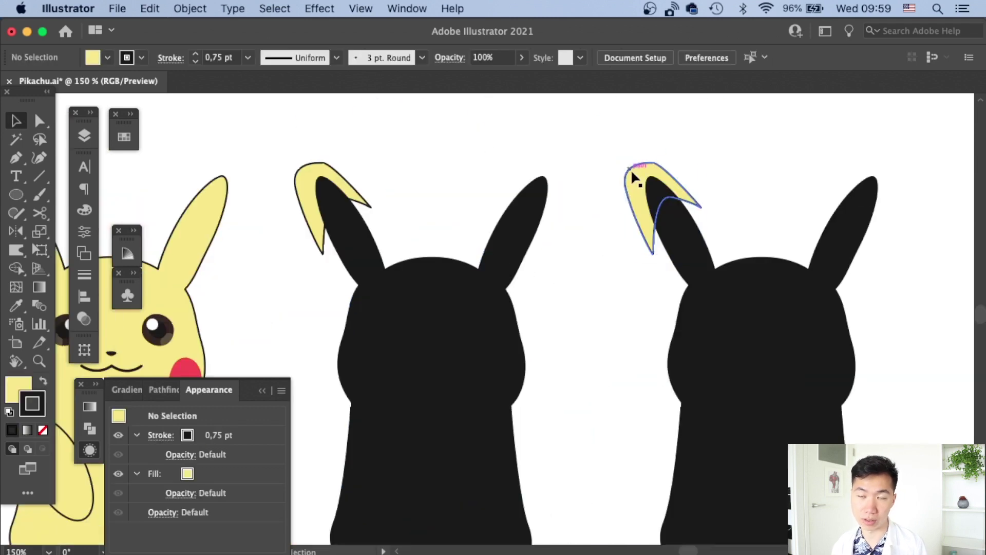
pyautogui.moveTo(645, 174); pyautogui.dragTo(870, 187)
# Intersect each ear-tip shape with its black silhouette to cut out the left and right black ear tips
pyautogui.click(421, 334)
pyautogui.click(90, 428)
pyautogui.click(177, 441)
pyautogui.click(853, 231)
pyautogui.click(894, 190)
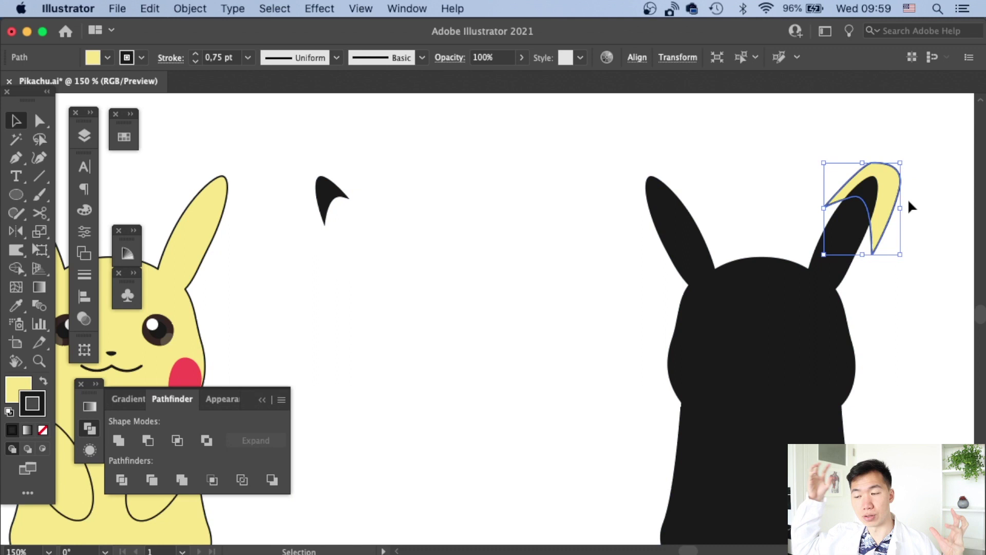
pyautogui.keyDown('shift'); pyautogui.click(847, 267); pyautogui.keyUp('shift')
pyautogui.click(177, 440)
# Move the two black ear tips onto the matching left and right ears of Pikachu
pyautogui.moveTo(413, 204); pyautogui.dragTo(280, 205)
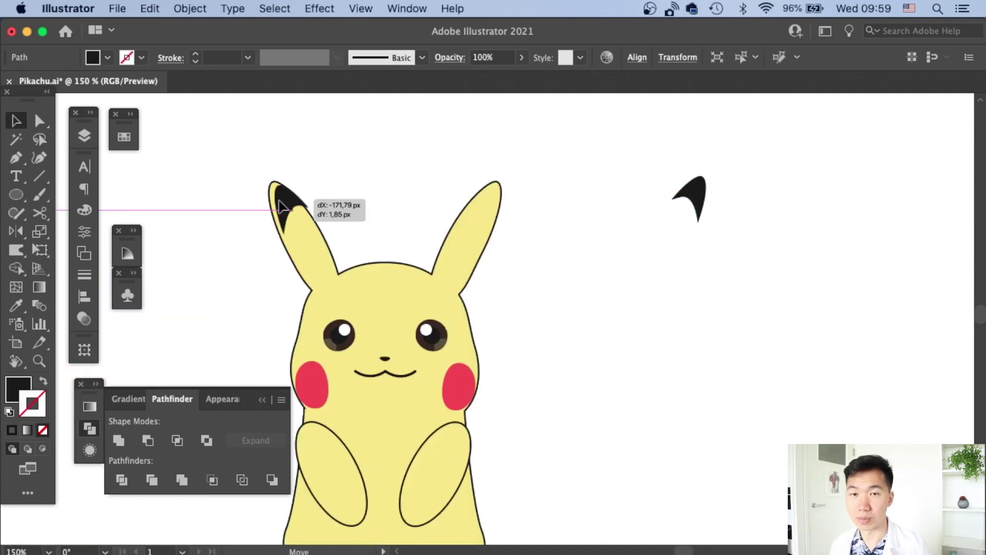
pyautogui.moveTo(691, 198); pyautogui.dragTo(487, 201)
pyautogui.click(587, 200)
pyautogui.scroll(-5, 529, 208)
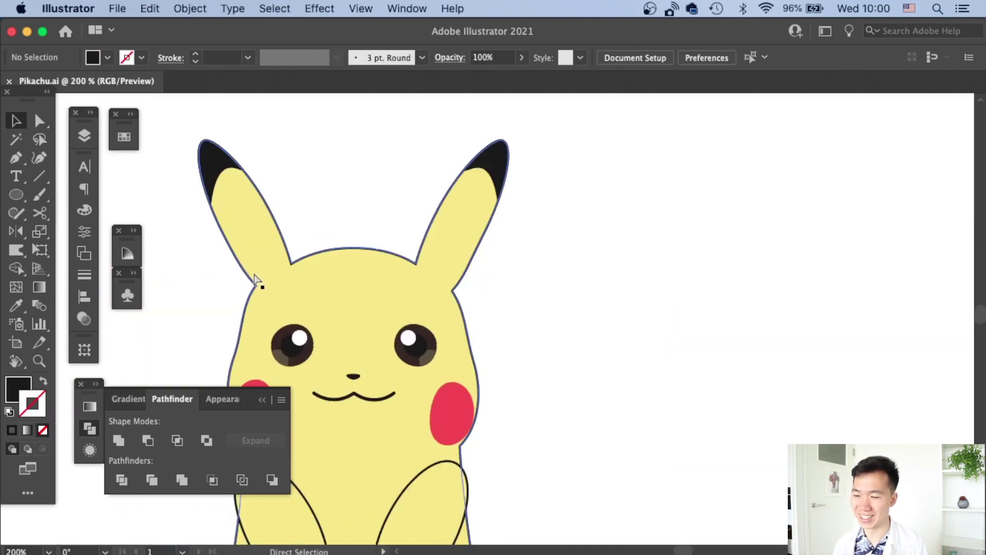
# Nudge the outline's anchor point at the base of the left ear and move the eyes slightly farther apart
pyautogui.press('a')
pyautogui.moveTo(260, 285); pyautogui.dragTo(261, 287)
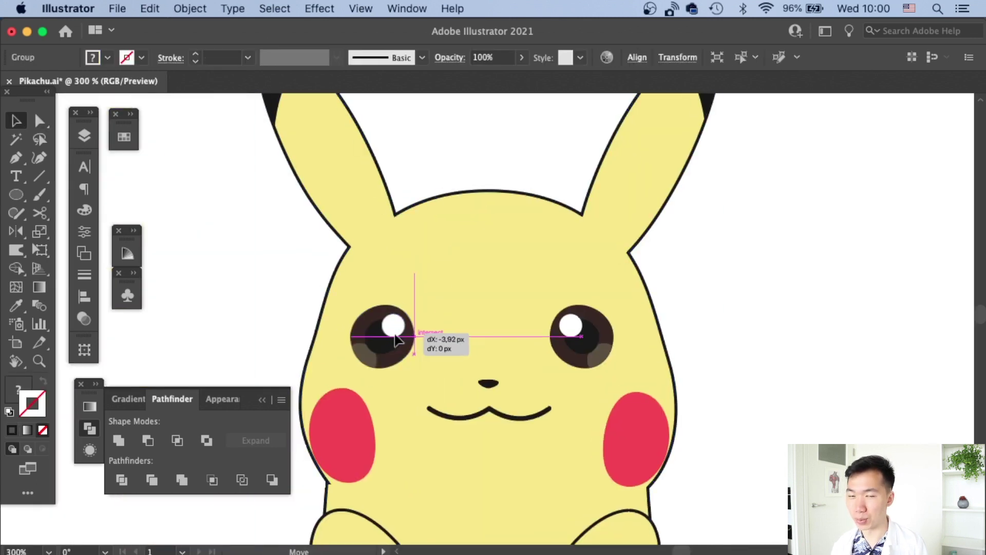
pyautogui.moveTo(411, 333); pyautogui.dragTo(405, 334)
pyautogui.click(316, 354)
pyautogui.click(656, 308)
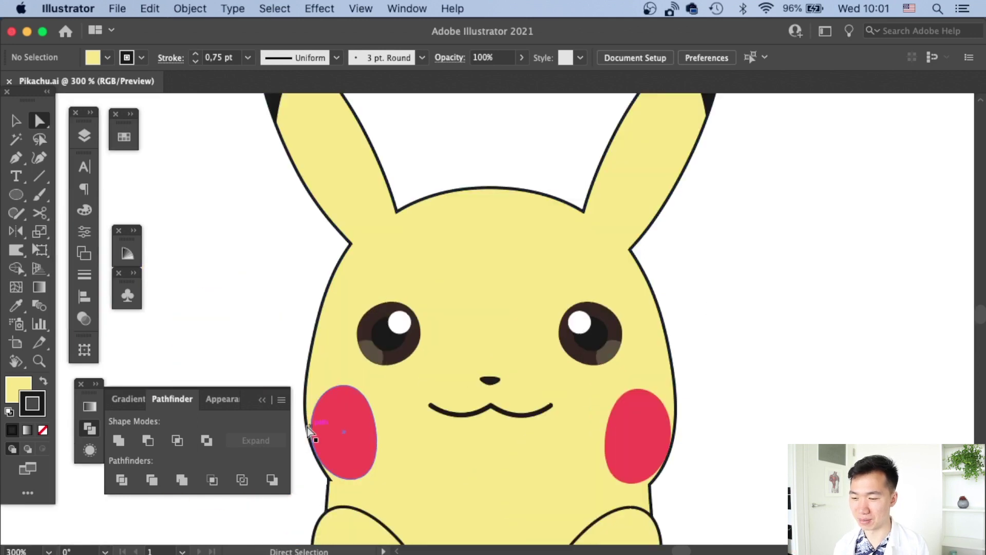
# Refine the body outline's curve beside the cheeks and move both cheeks outward to the edge of the face
pyautogui.click(689, 457)
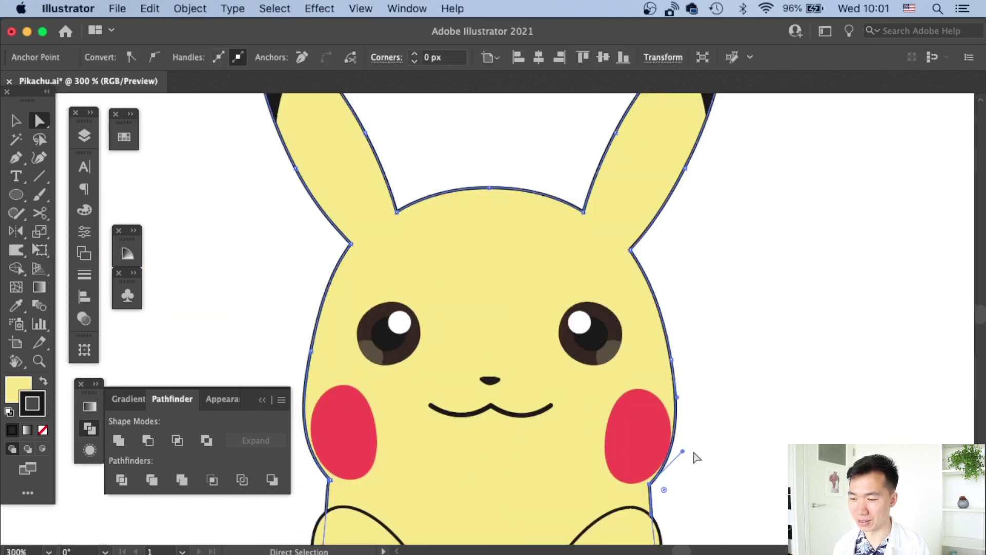
pyautogui.press('v')
pyautogui.click(624, 414)
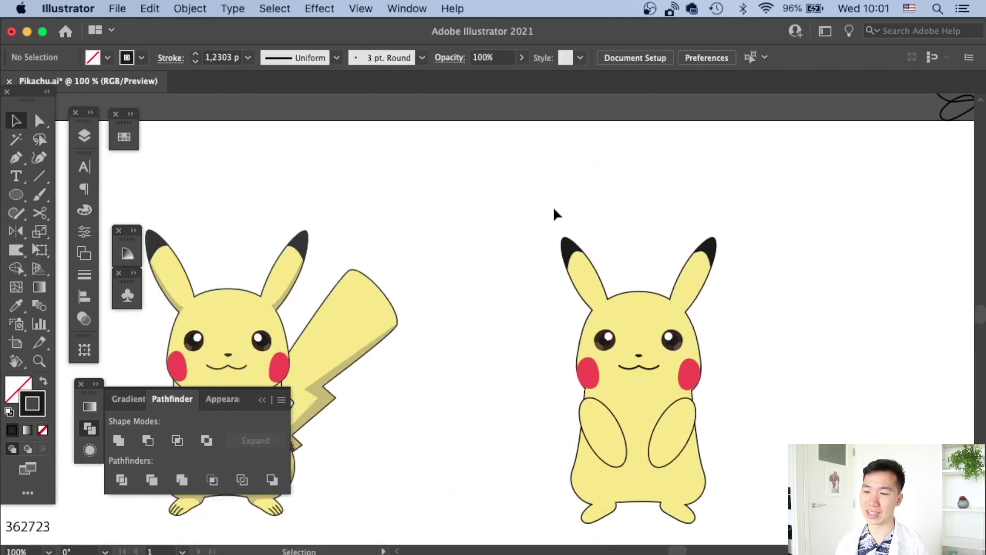
pyautogui.click(582, 293)
pyautogui.moveTo(582, 294); pyautogui.dragTo(717, 234)
pyautogui.click(785, 254)
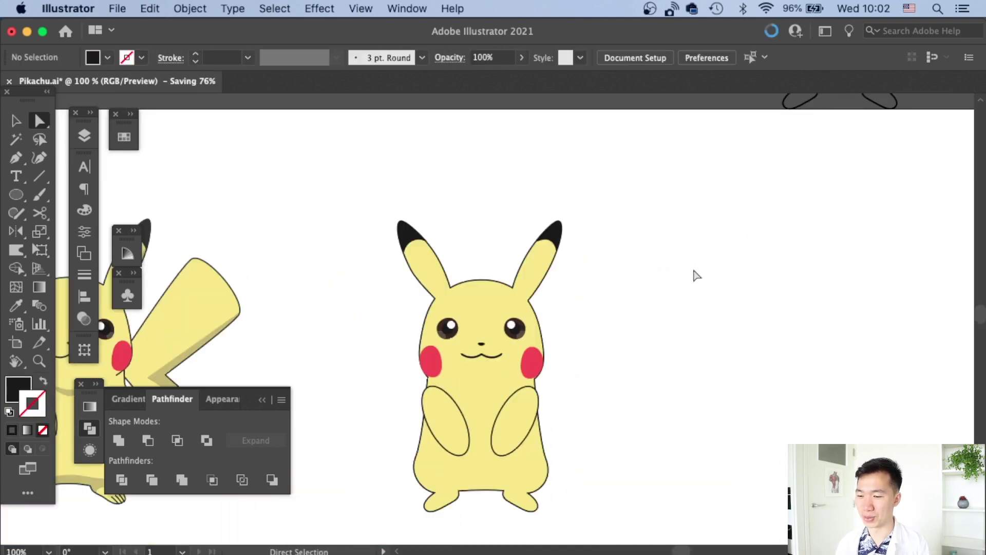
# Add anchor points on the left arm's upper edge and delete the shoulder segment so the arm outline is open
pyautogui.press('super+equal')
pyautogui.press('super+equal')
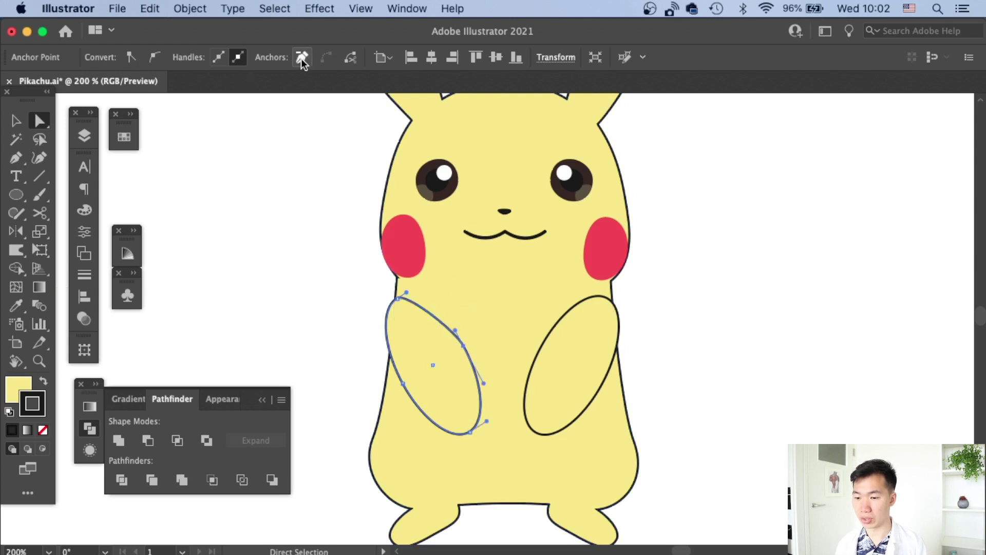
pyautogui.click(434, 308)
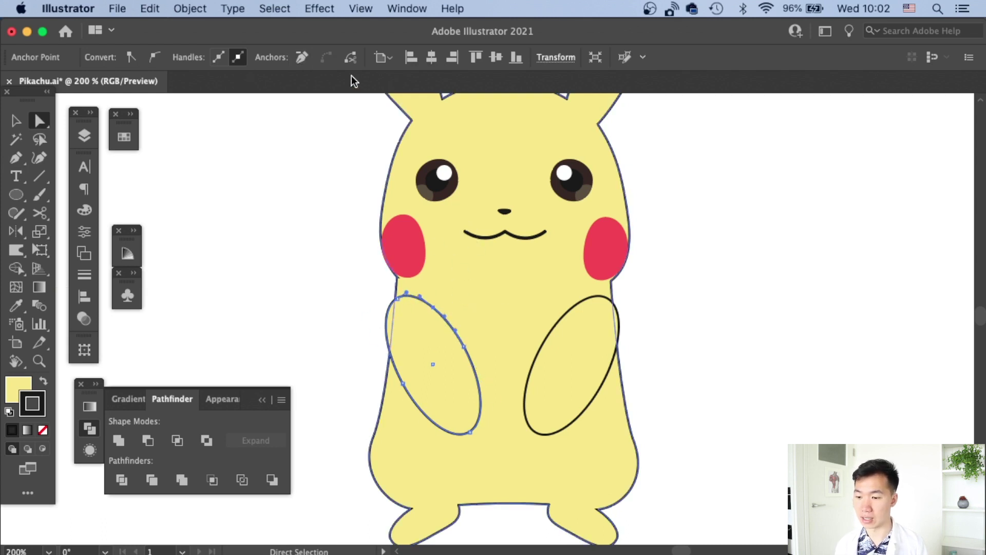
pyautogui.click(434, 308)
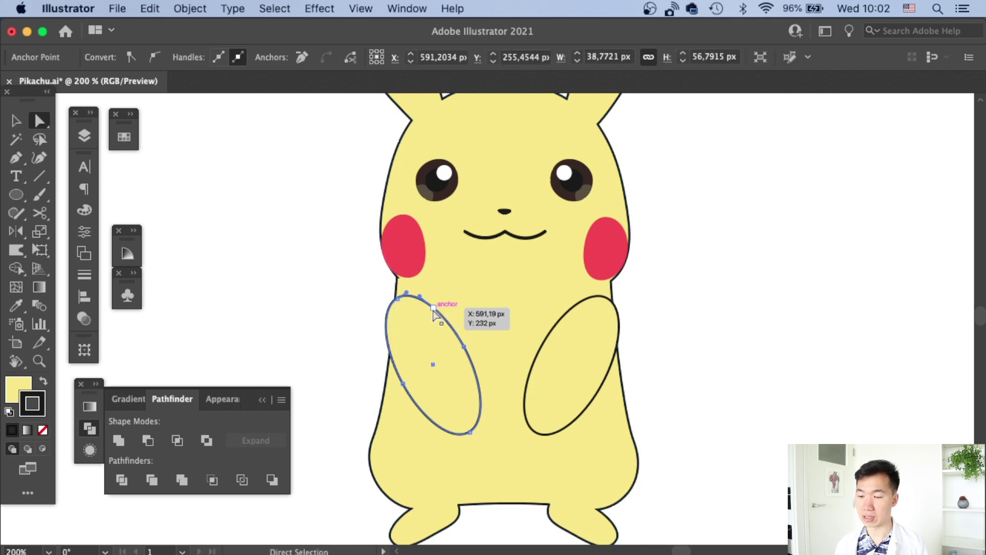
pyautogui.moveTo(438, 308); pyautogui.dragTo(441, 308)
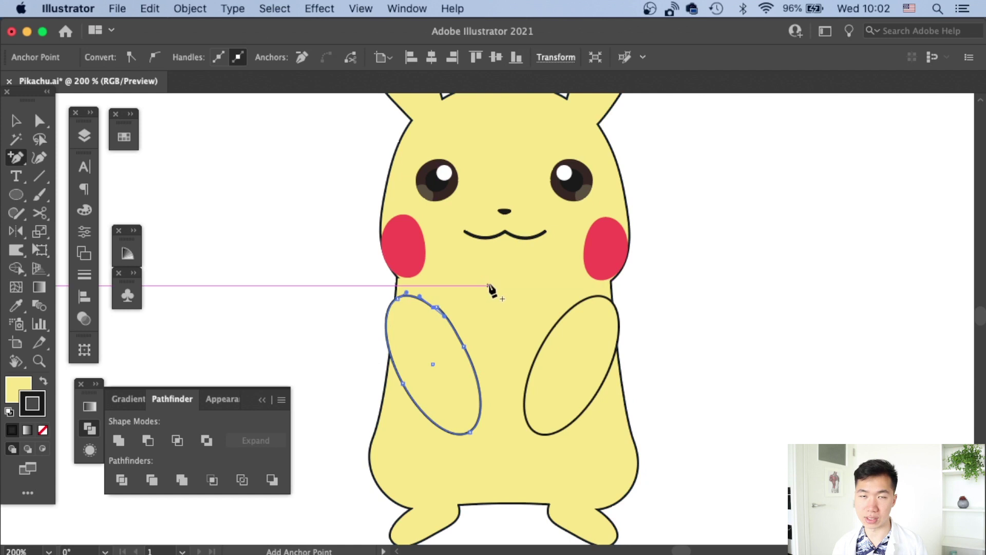
pyautogui.press('super+equal')
pyautogui.press('super+equal')
pyautogui.press('super+equal')
pyautogui.press('super+equal')
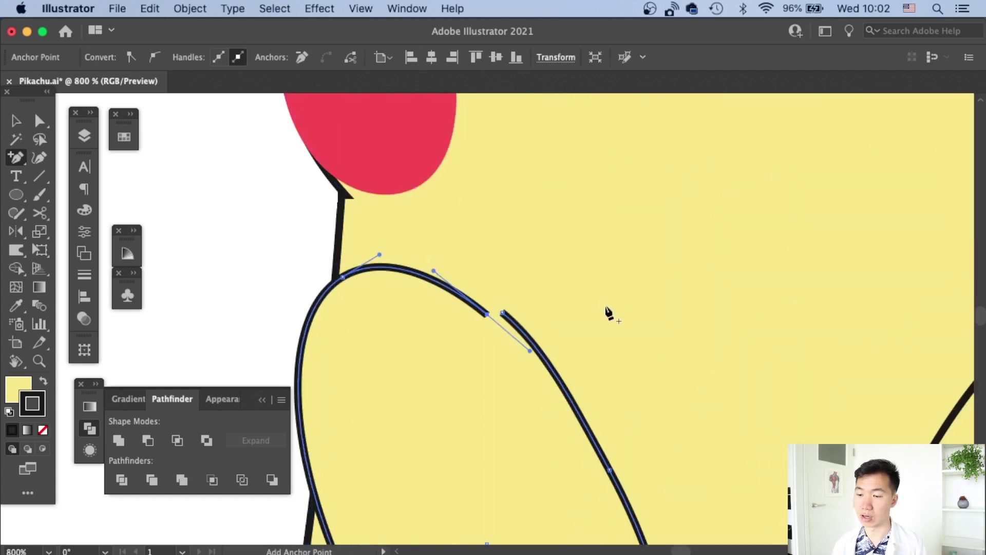
pyautogui.press('BackSpace')
pyautogui.click(585, 279)
# Open the right arm's outline at the shoulder to match the left arm
pyautogui.press('super+minus')
pyautogui.press('super+minus')
pyautogui.press('super+minus')
pyautogui.press('super+minus')
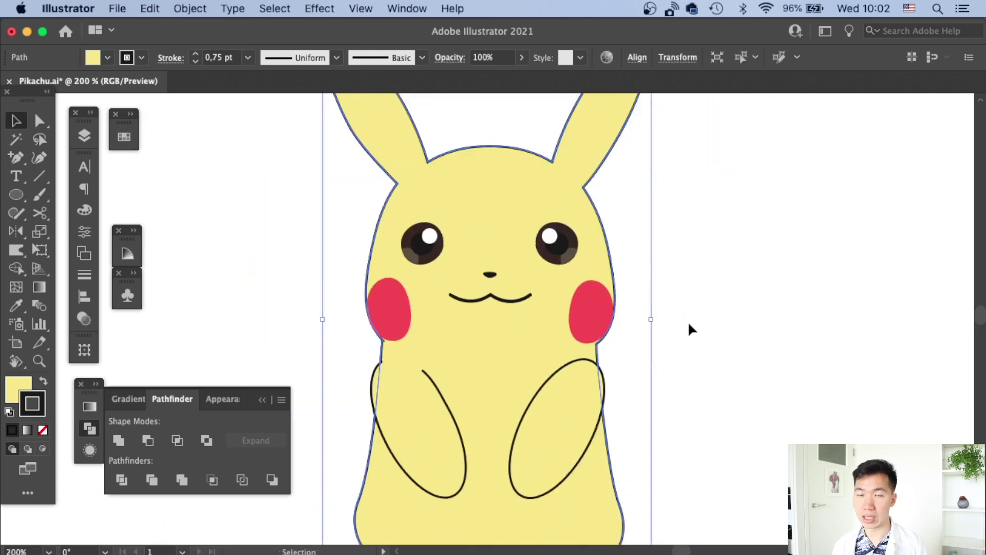
pyautogui.click(690, 325)
pyautogui.click(590, 397)
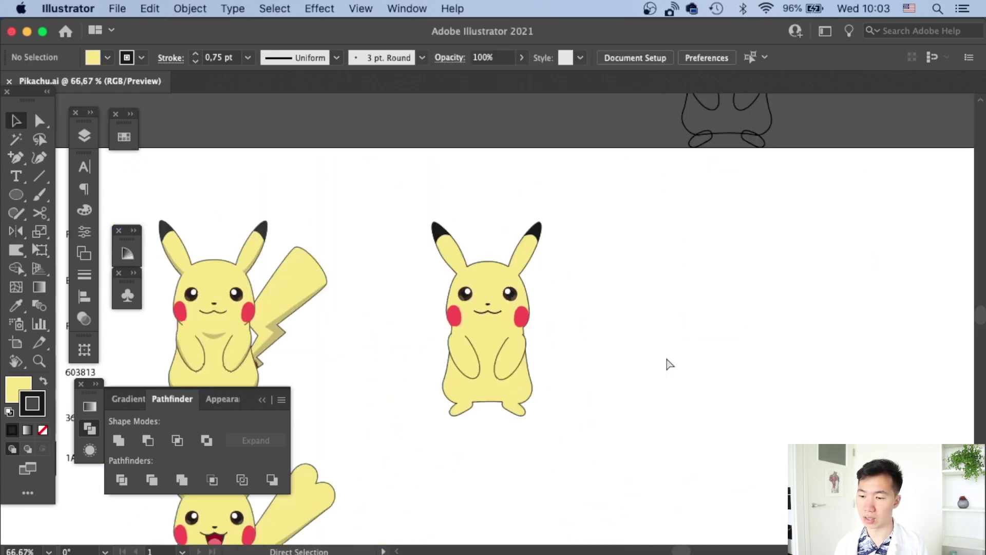
# Draw a small closed crescent below the mouth with the Pen tool as the chin shadow
pyautogui.press('super+plus')
pyautogui.press('super+plus')
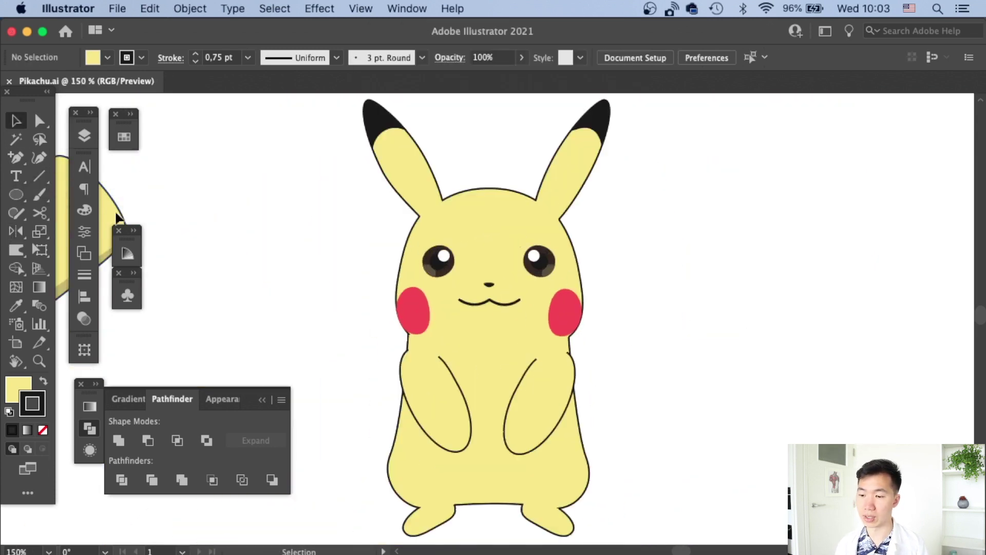
pyautogui.press('p')
pyautogui.click(471, 346)
pyautogui.moveTo(516, 341); pyautogui.dragTo(516, 354)
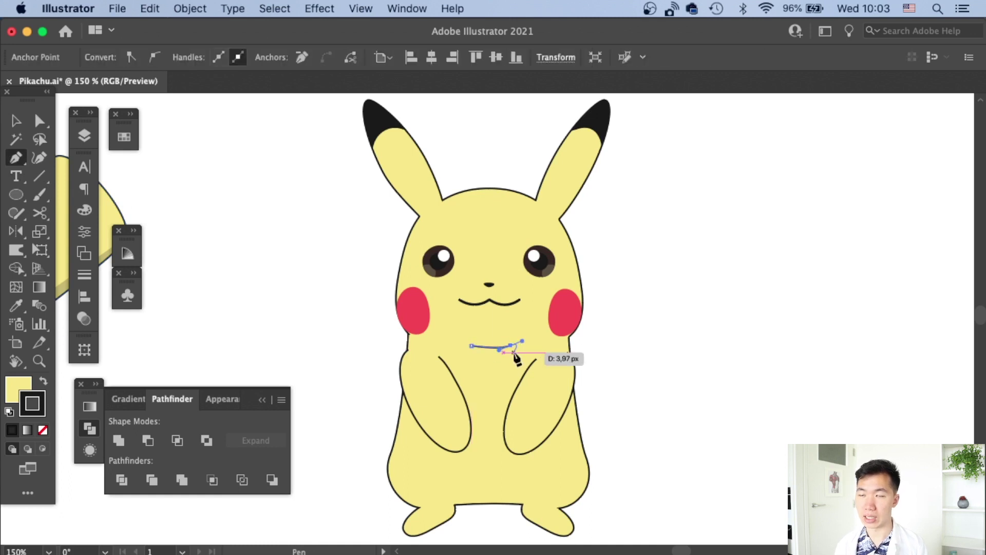
pyautogui.click(471, 345)
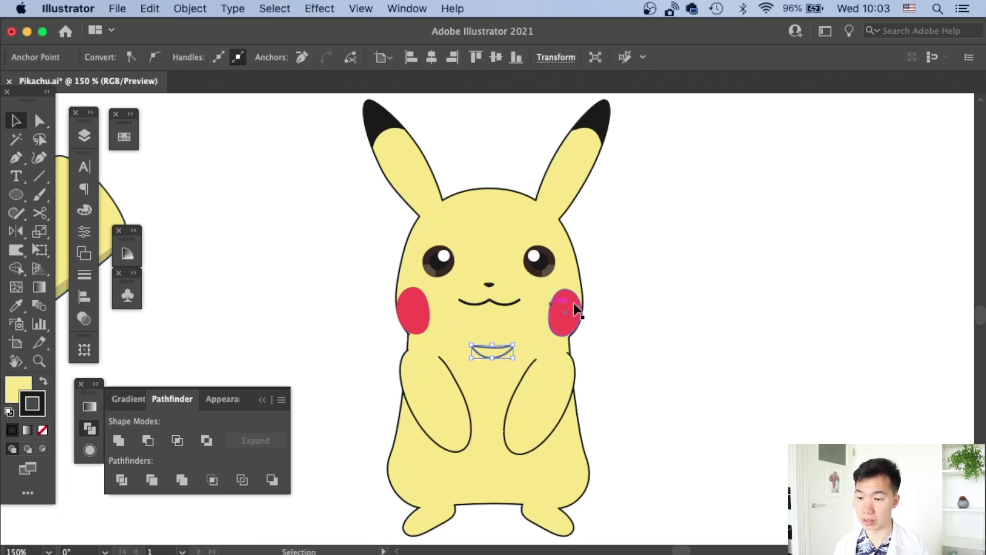
# Fill the chin crescent with 1A1A1A, remove its stroke and set its opacity to 20%
pyautogui.press('v')
pyautogui.click(504, 344)
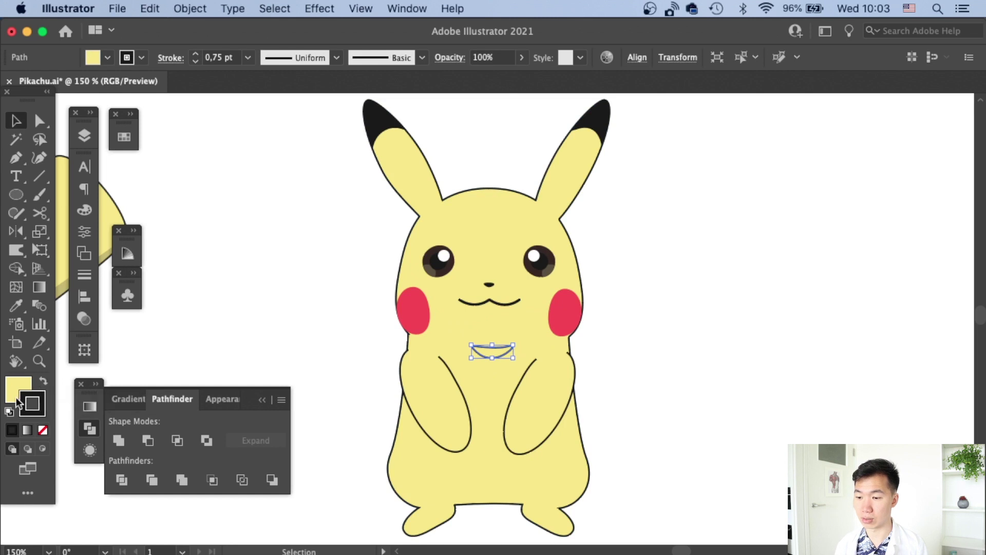
pyautogui.click(18, 398)
pyautogui.click(124, 137)
pyautogui.click(174, 230)
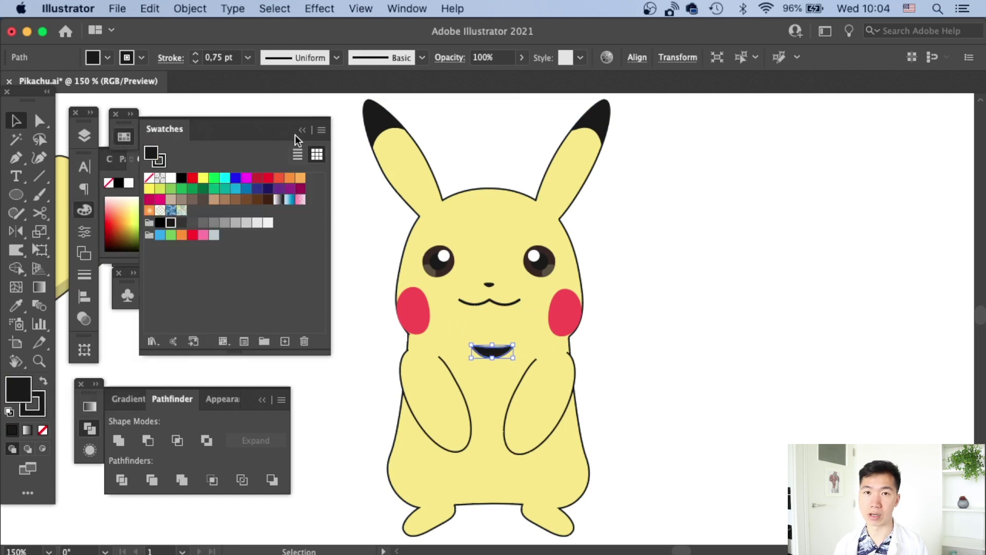
pyautogui.click(41, 407)
pyautogui.click(42, 430)
pyautogui.press('x')
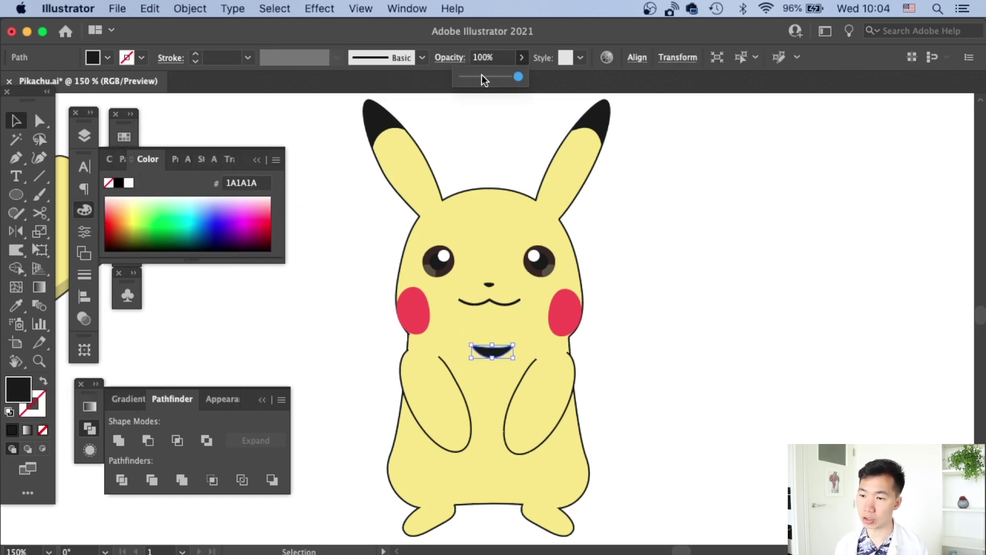
pyautogui.moveTo(473, 81); pyautogui.dragTo(473, 81)
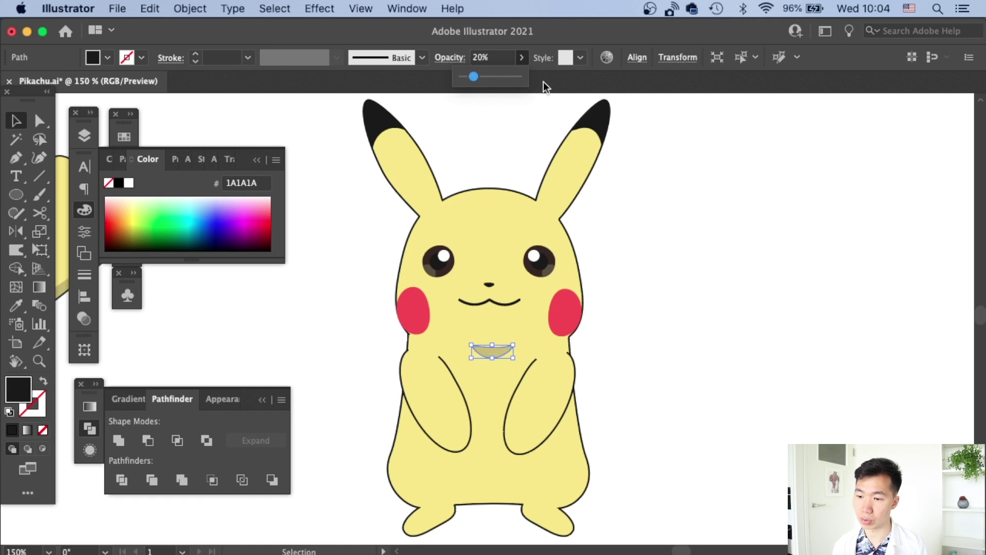
# Refine the chin shadow's crescent by adjusting its left corner point and handles so the upper edge curves downward
pyautogui.click(672, 297)
pyautogui.press('super+equal')
pyautogui.press('super+equal')
pyautogui.press('a')
pyautogui.click(456, 381)
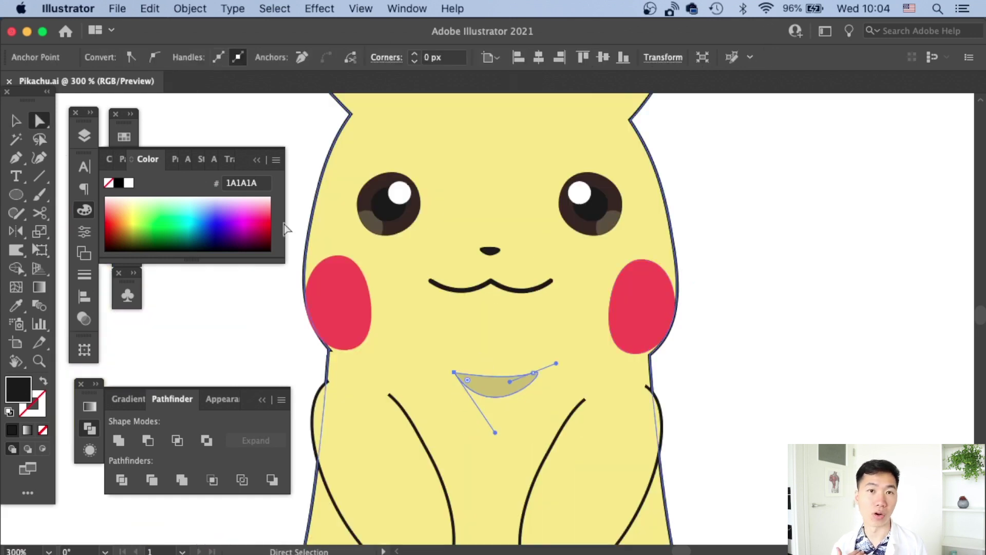
pyautogui.moveTo(452, 386); pyautogui.dragTo(416, 432)
pyautogui.moveTo(452, 379); pyautogui.dragTo(453, 379)
pyautogui.click(769, 313)
pyautogui.press('super+minus')
pyautogui.press('super+minus')
pyautogui.press('super+minus')
pyautogui.press('super+minus')
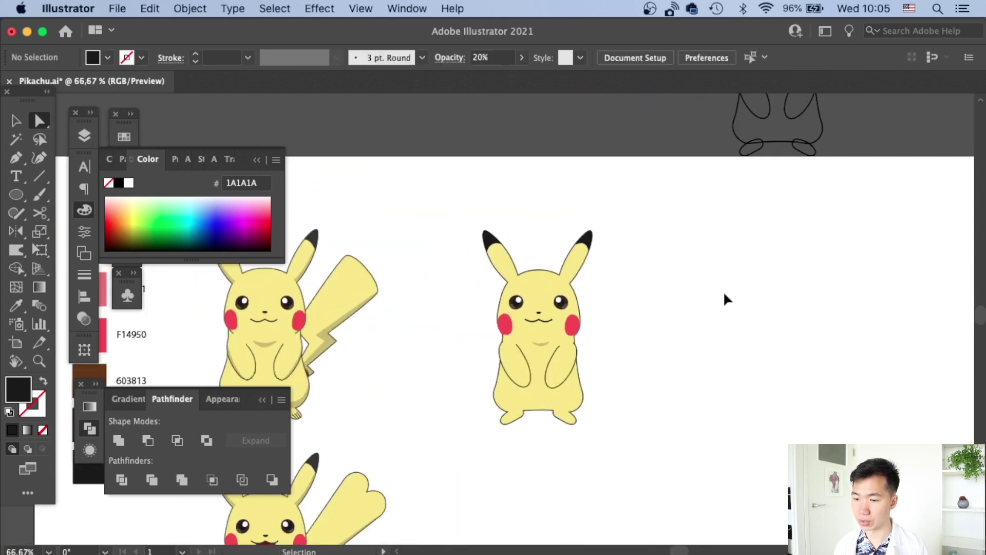
pyautogui.press('super+equal')
pyautogui.press('super+equal')
pyautogui.press('super+equal')
pyautogui.moveTo(527, 323); pyautogui.dragTo(544, 334)
pyautogui.click(728, 282)
pyautogui.press('super+minus')
pyautogui.press('super+minus')
pyautogui.press('super+minus')
pyautogui.press('super+minus')
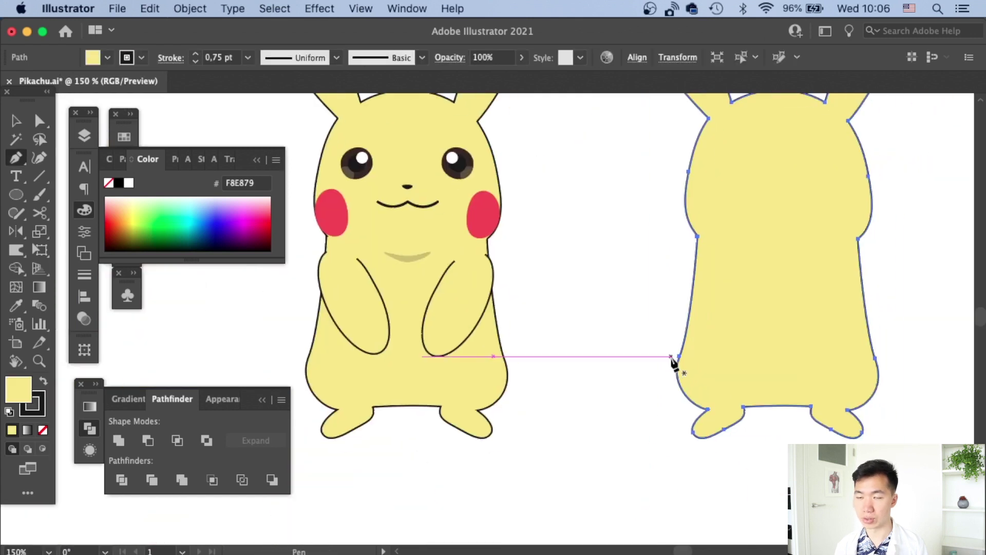
# Draw a closed Pen shape with a curved upper edge across the bottom of the body silhouette copy
pyautogui.click(672, 356)
pyautogui.moveTo(705, 391); pyautogui.dragTo(731, 397)
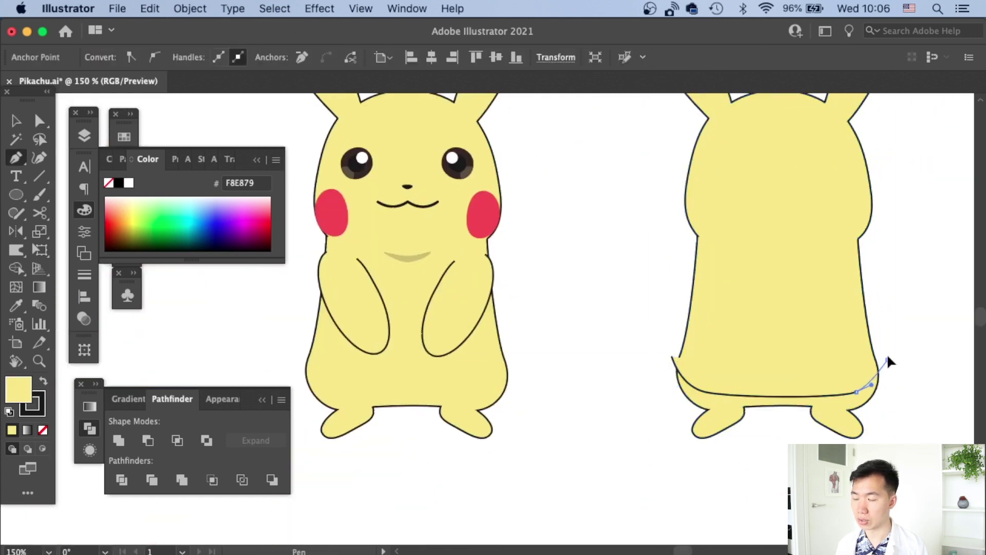
pyautogui.click(888, 358)
pyautogui.click(881, 408)
pyautogui.click(700, 412)
pyautogui.click(672, 356)
# Intersect the Pen shape with the body silhouette copy to cut out the lower body shadow
pyautogui.press('v')
pyautogui.press('super+a')
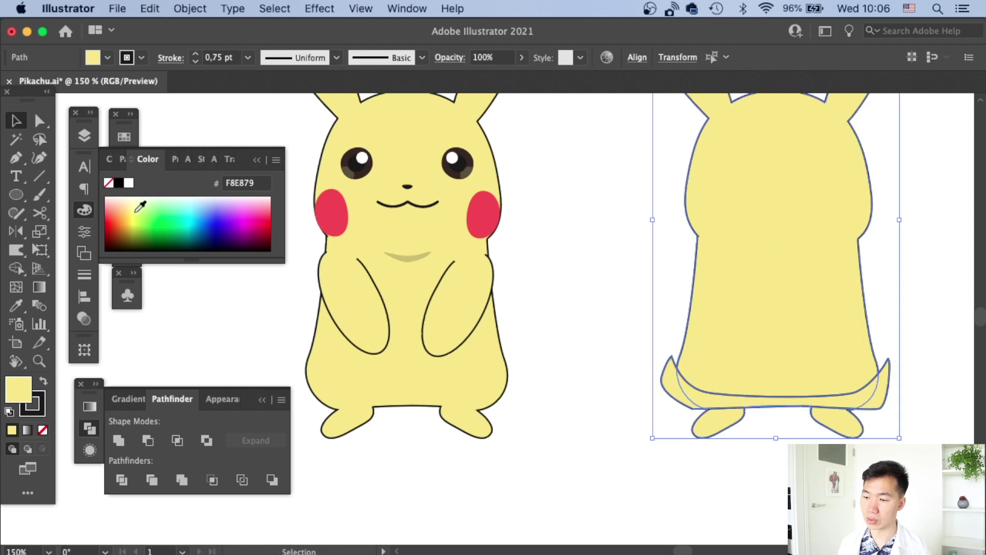
pyautogui.click(178, 440)
# Copy the chin shadow's fill and 20% opacity to the lower body shadow and move it onto Pikachu's body
pyautogui.press('i')
pyautogui.click(407, 256)
pyautogui.press('v')
pyautogui.moveTo(750, 406); pyautogui.dragTo(383, 409)
# Reshape the body shadow's lower edge with anchor points so it extends over the inner tops of both feet
pyautogui.press('a')
pyautogui.press('super+equal')
pyautogui.press('super+equal')
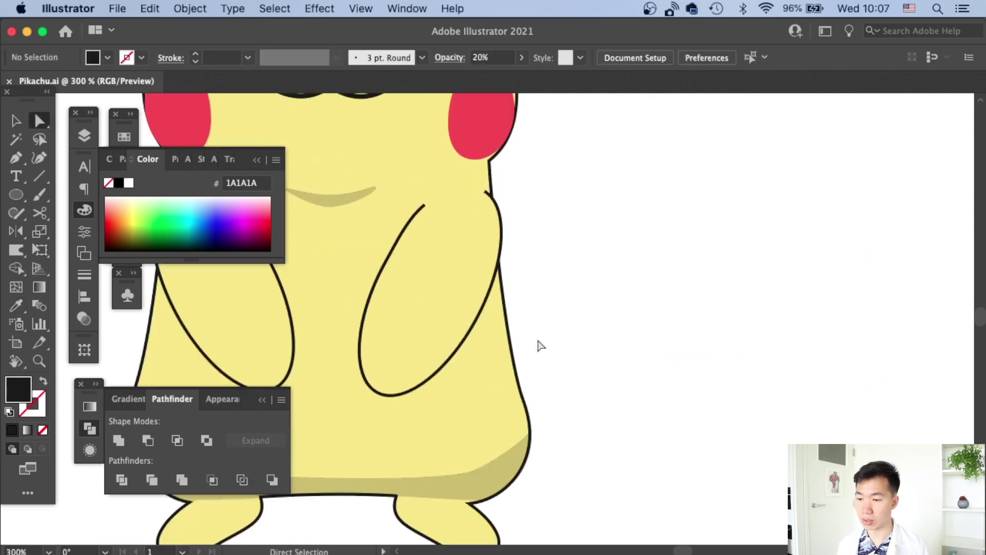
pyautogui.press('super+equal')
pyautogui.click(386, 373)
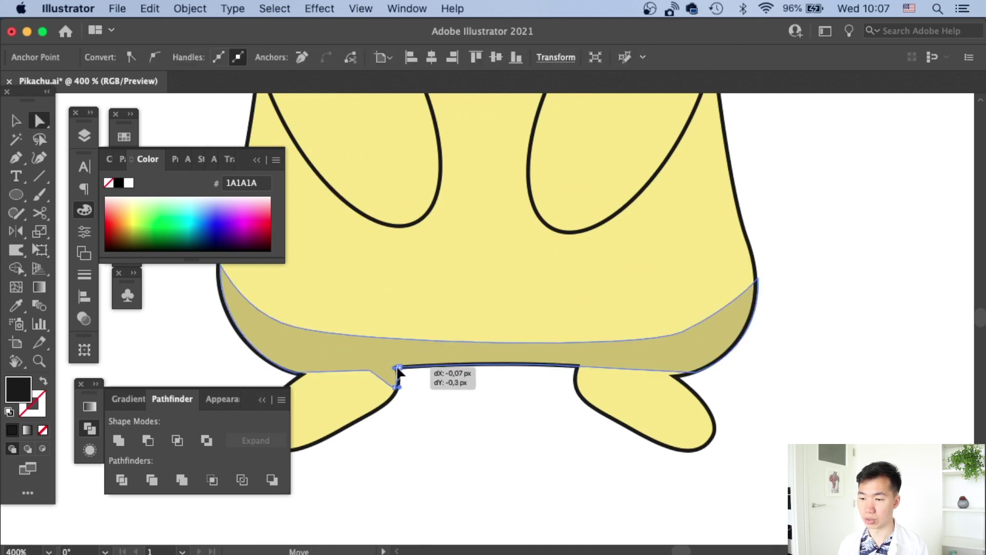
pyautogui.press('a')
pyautogui.moveTo(582, 367); pyautogui.dragTo(663, 374)
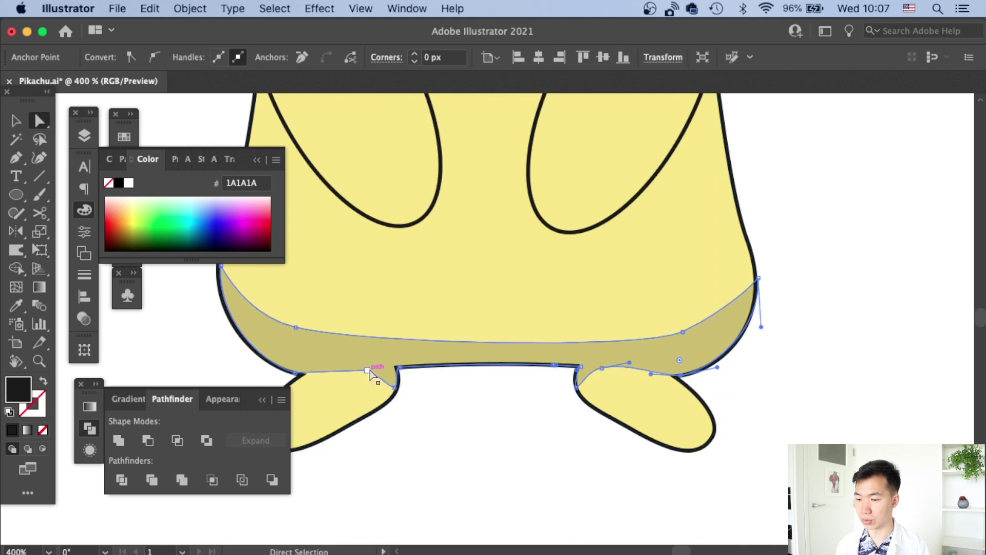
pyautogui.moveTo(300, 371); pyautogui.dragTo(308, 373)
pyautogui.click(480, 401)
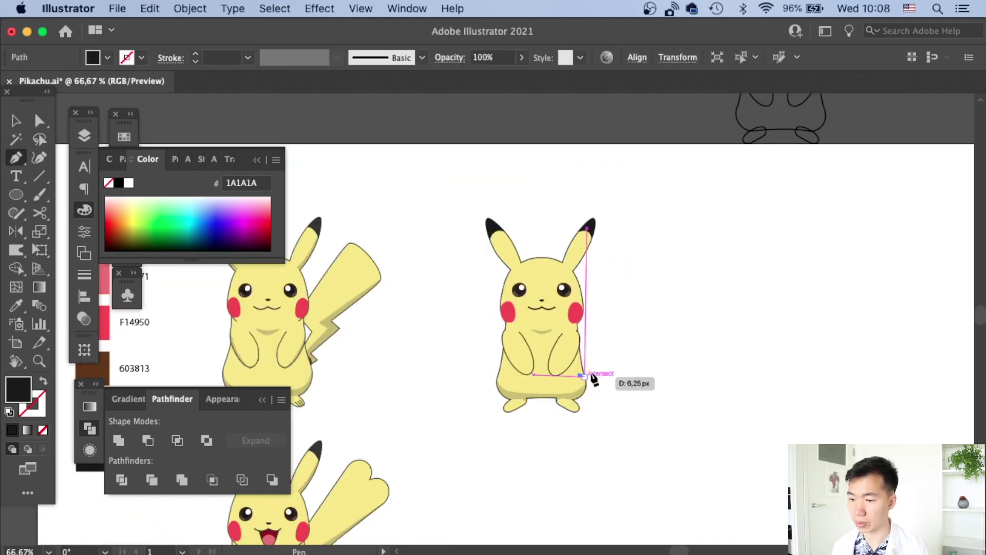
# Draw the closed zigzag outline of the tail beside the body's right side with the Pen tool
pyautogui.click(590, 375)
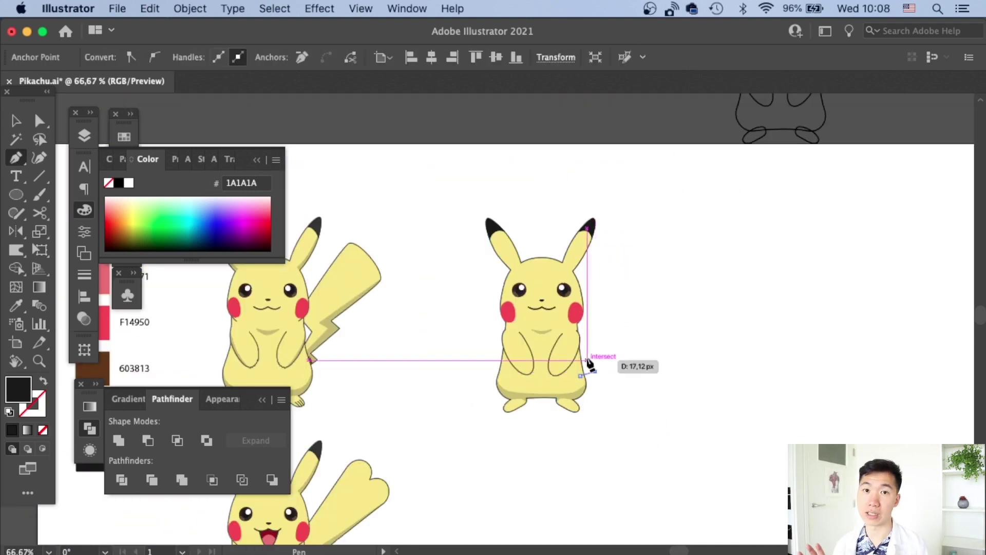
pyautogui.click(587, 360)
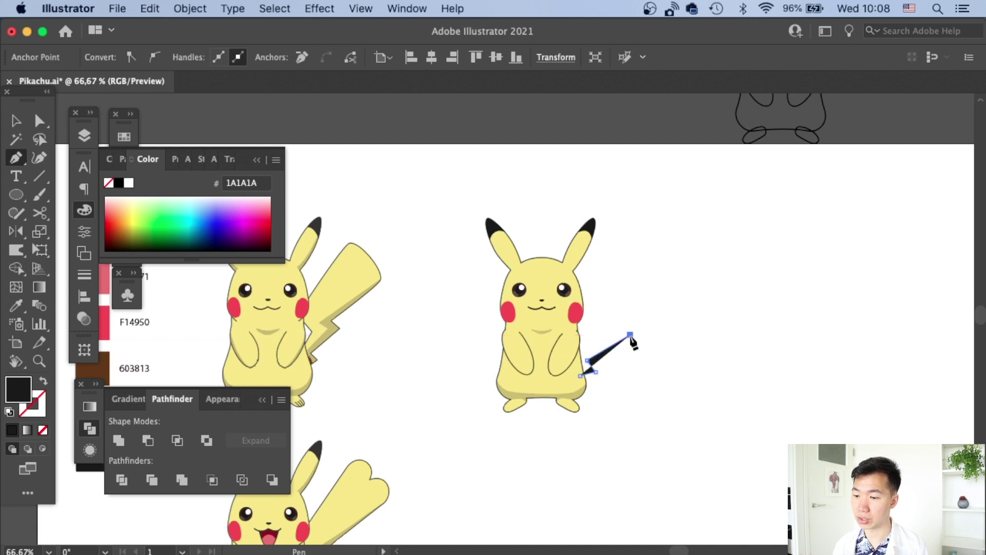
pyautogui.click(629, 266)
pyautogui.click(581, 376)
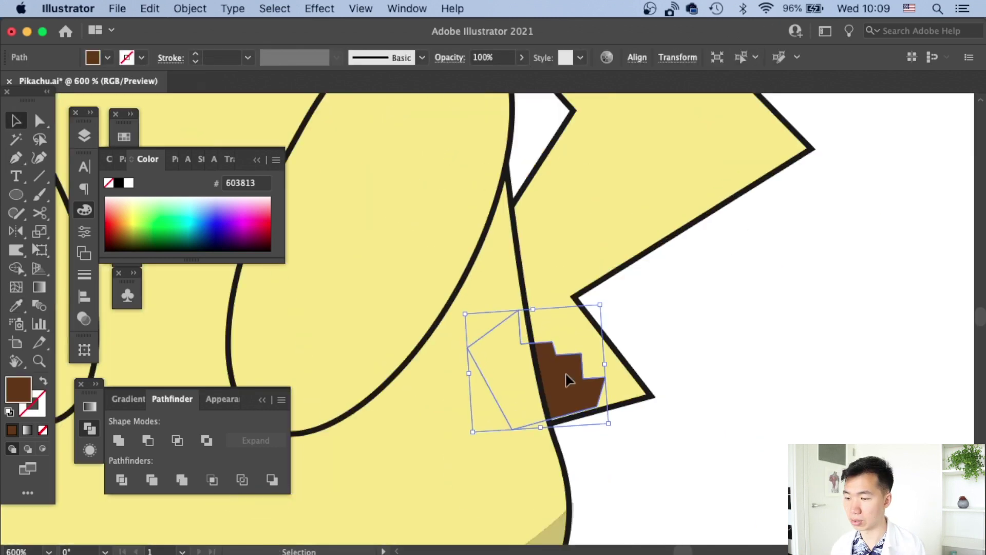
# Place the brown 603813 zigzag patch at the tail's base and draw a Pen shadow shape along the tail's lower edge
pyautogui.moveTo(568, 379); pyautogui.dragTo(595, 413)
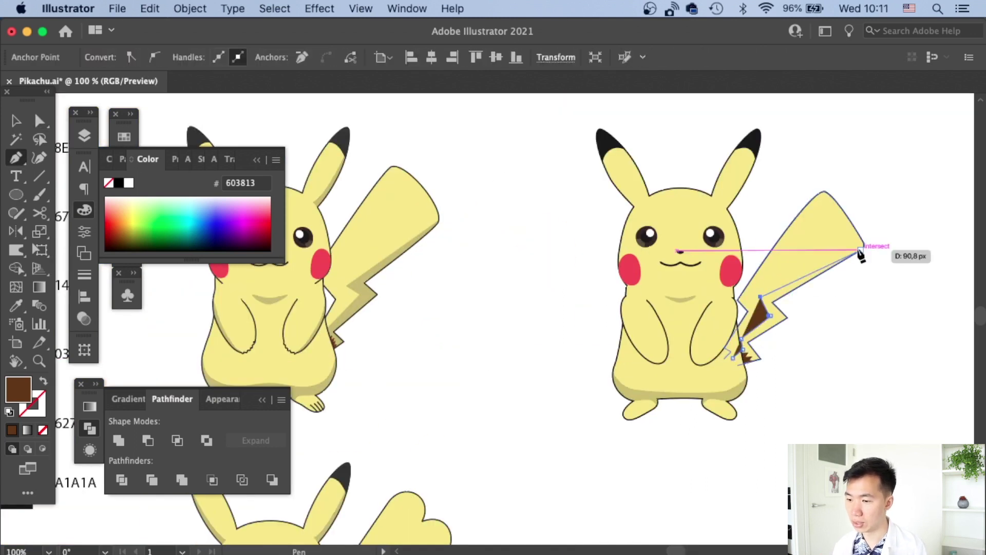
pyautogui.click(861, 254)
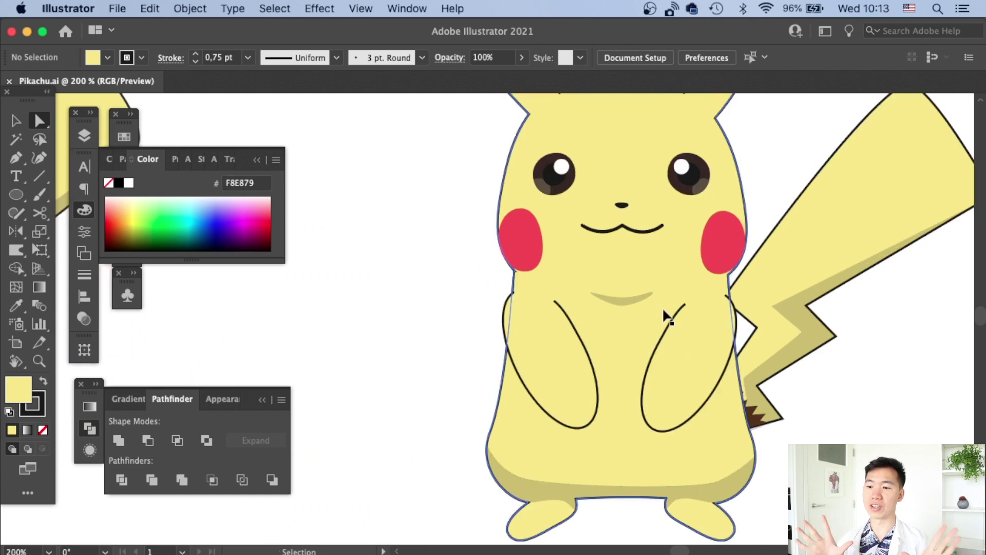
# Add several closely spaced anchor points along the lower hand end of Pikachu's left arm outline
pyautogui.click(587, 417)
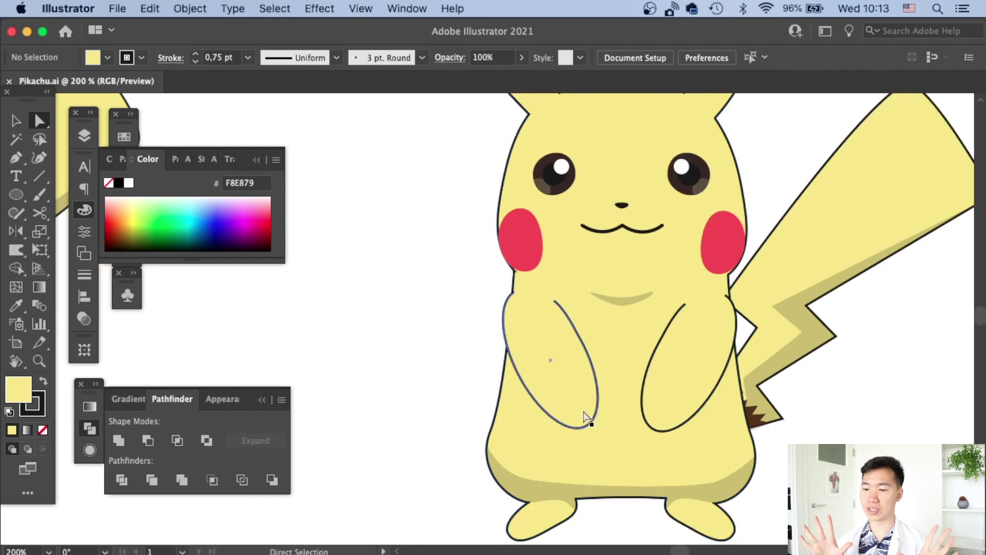
pyautogui.click(588, 417)
pyautogui.scroll(2, 622, 401)
pyautogui.moveTo(16, 155); pyautogui.dragTo(51, 176)
pyautogui.click(536, 452)
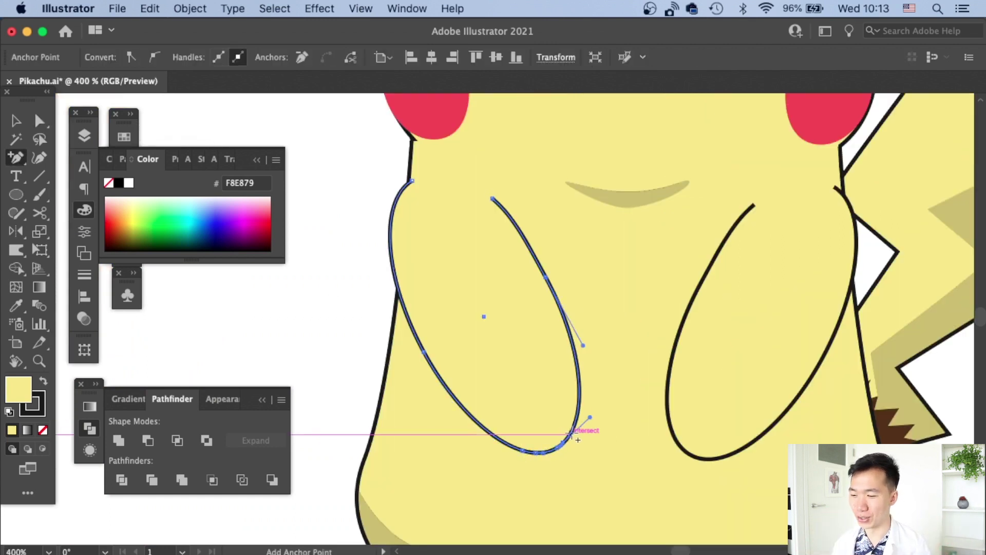
# Move the added anchor points at the left arm's end to shape a row of small bumpy fingers
pyautogui.press('super+equal')
pyautogui.press('a')
pyautogui.moveTo(412, 391); pyautogui.dragTo(413, 393)
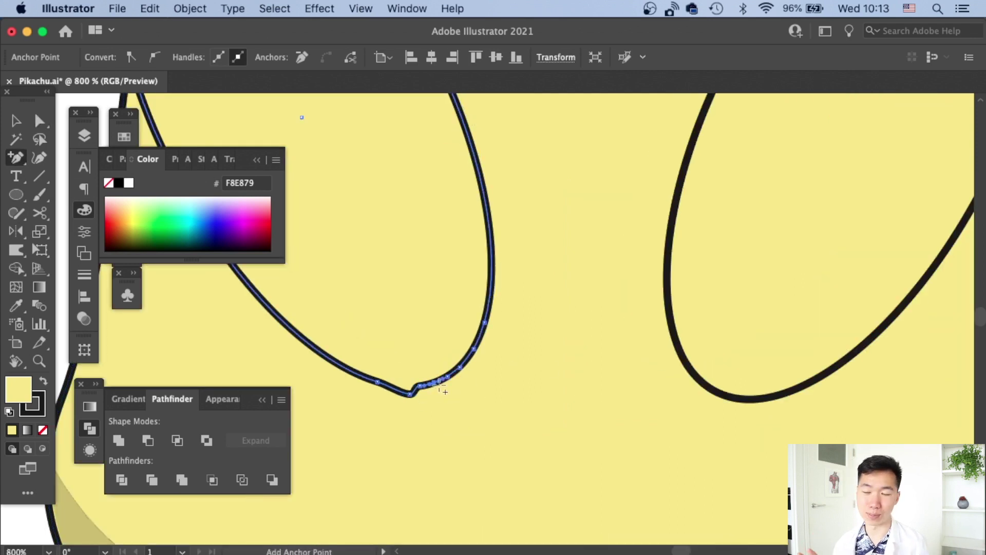
pyautogui.moveTo(469, 360); pyautogui.dragTo(468, 370)
pyautogui.press('a')
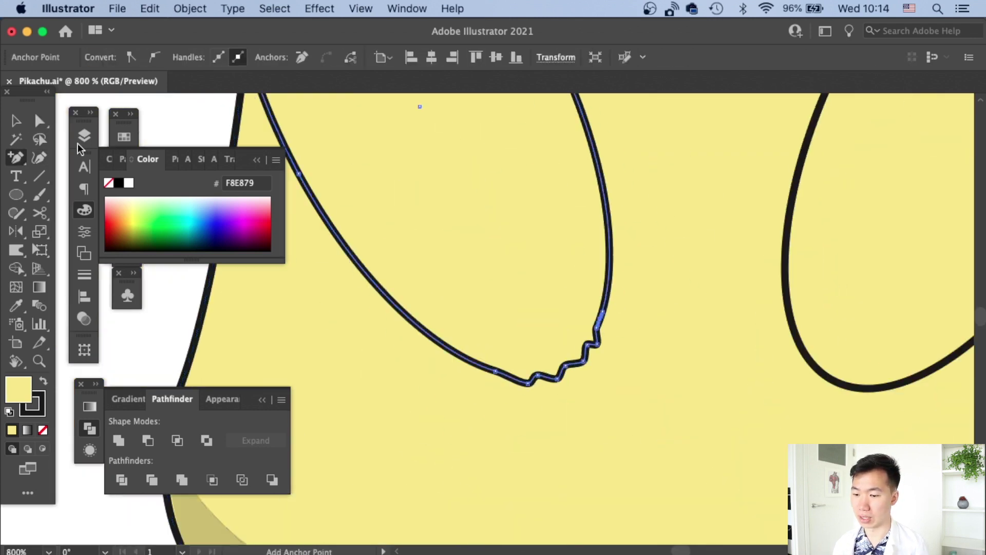
pyautogui.click(591, 292)
pyautogui.moveTo(606, 315); pyautogui.dragTo(609, 329)
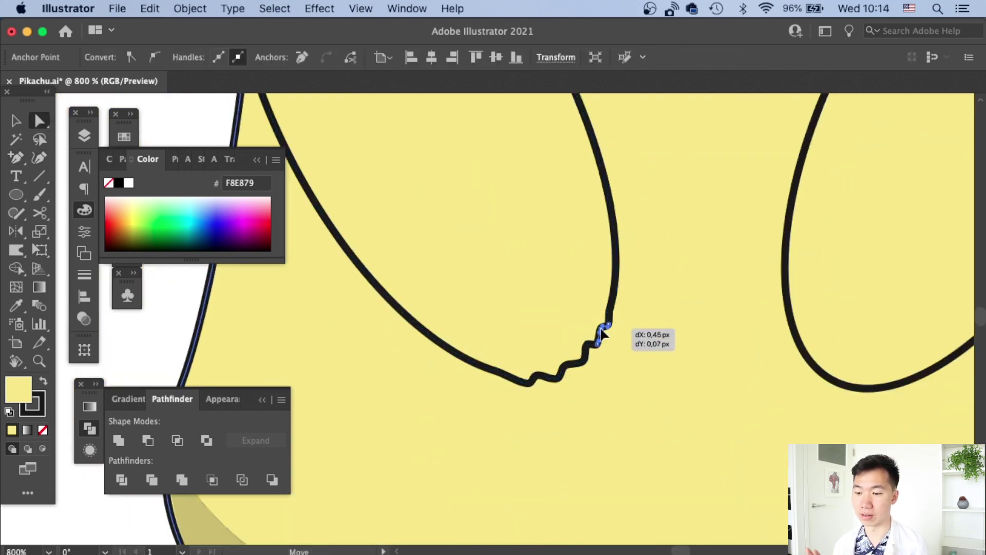
# Replace the right arm with a mirrored copy of the fingered left arm, position it on the body's right side, and save the file
pyautogui.press('super+shift+a')
pyautogui.press('super+0')
pyautogui.press('v')
pyautogui.click(524, 430)
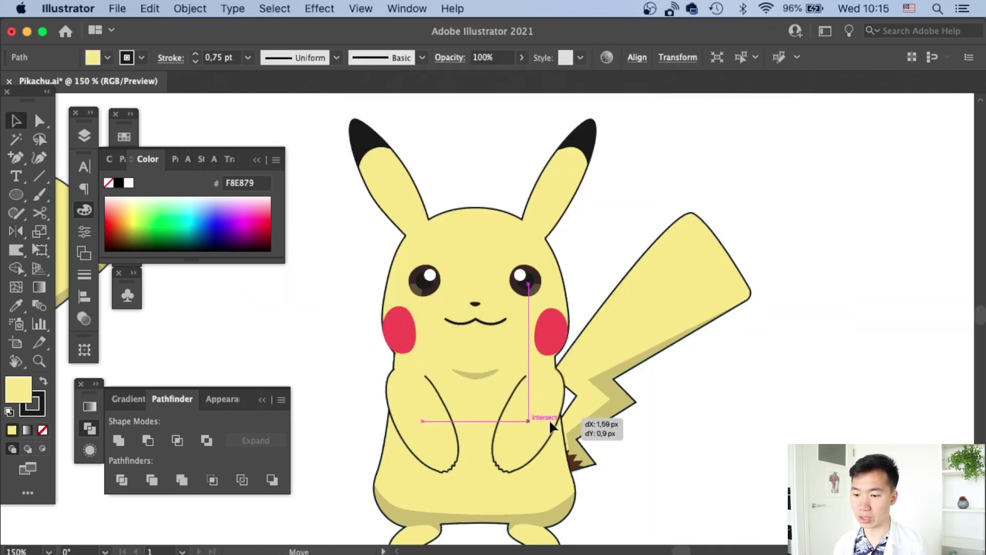
pyautogui.press('super+s')
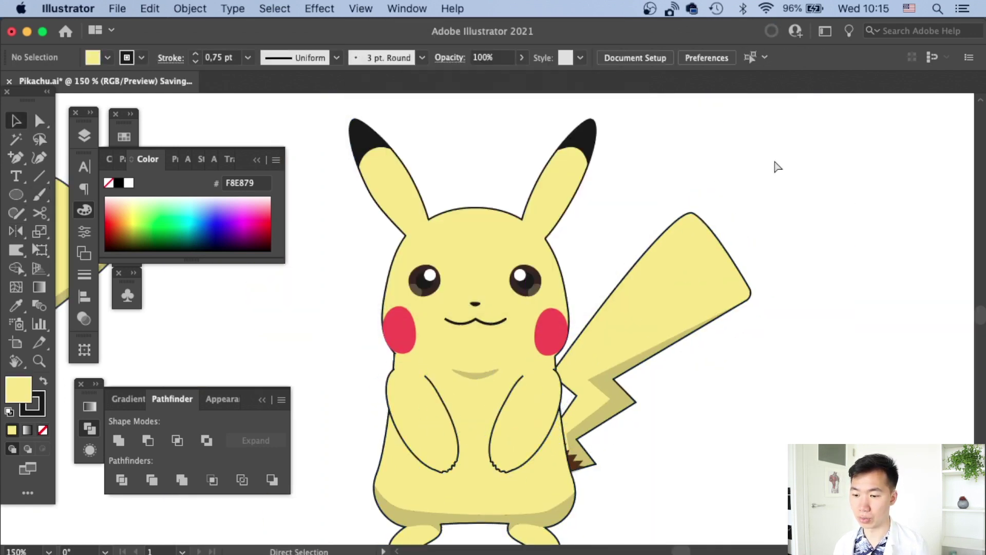
# Draw three short curved toe lines on the left foot with the Pen tool and reflect a copy vertically for the right foot
pyautogui.press('super+minus')
pyautogui.press('super+minus')
pyautogui.press('super+plus')
pyautogui.press('super+plus')
pyautogui.press('super+plus')
pyautogui.press('super+plus')
pyautogui.scroll(-5, 716, 297)
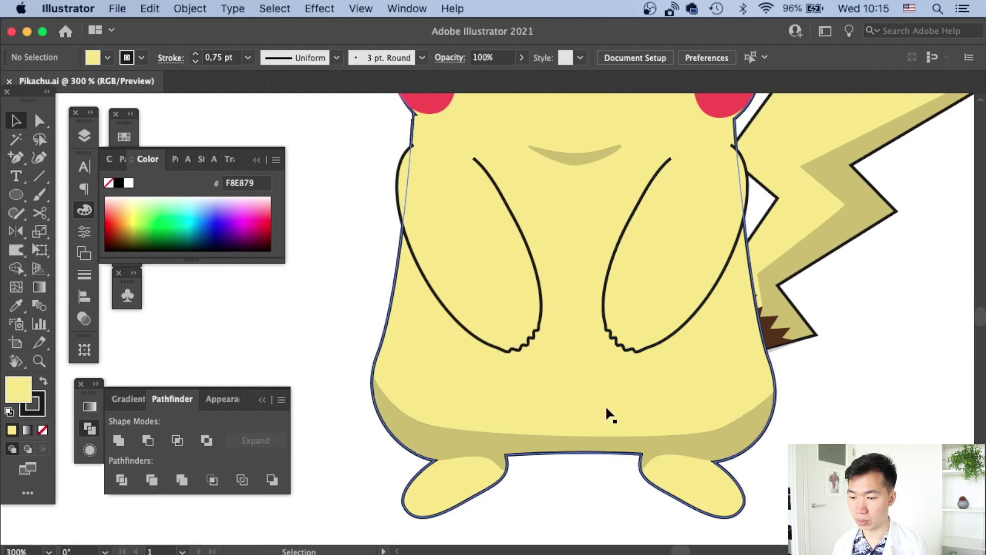
pyautogui.moveTo(21, 166); pyautogui.dragTo(51, 156)
pyautogui.click(422, 448)
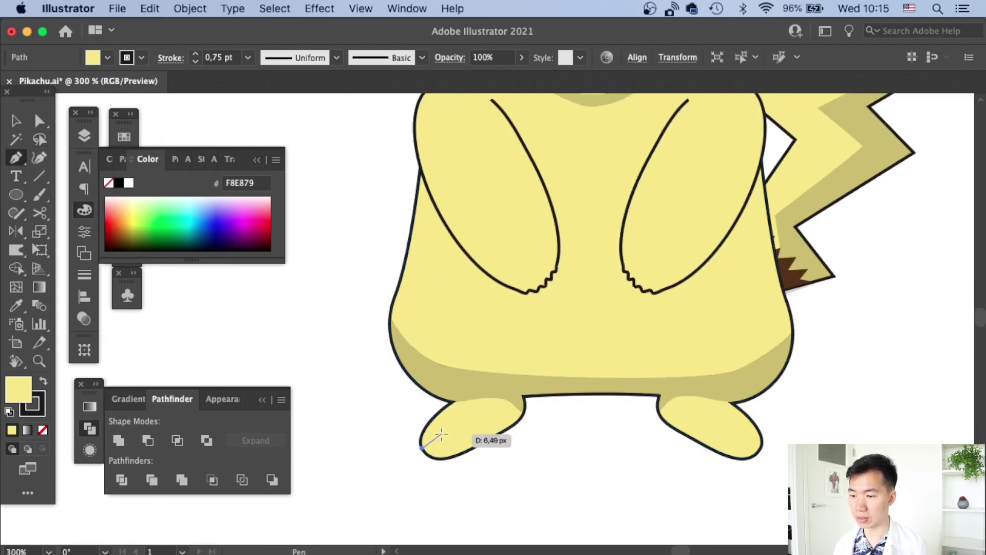
pyautogui.press('super+plus')
pyautogui.press('super+plus')
pyautogui.click(381, 375)
pyautogui.click(408, 379)
pyautogui.click(397, 375)
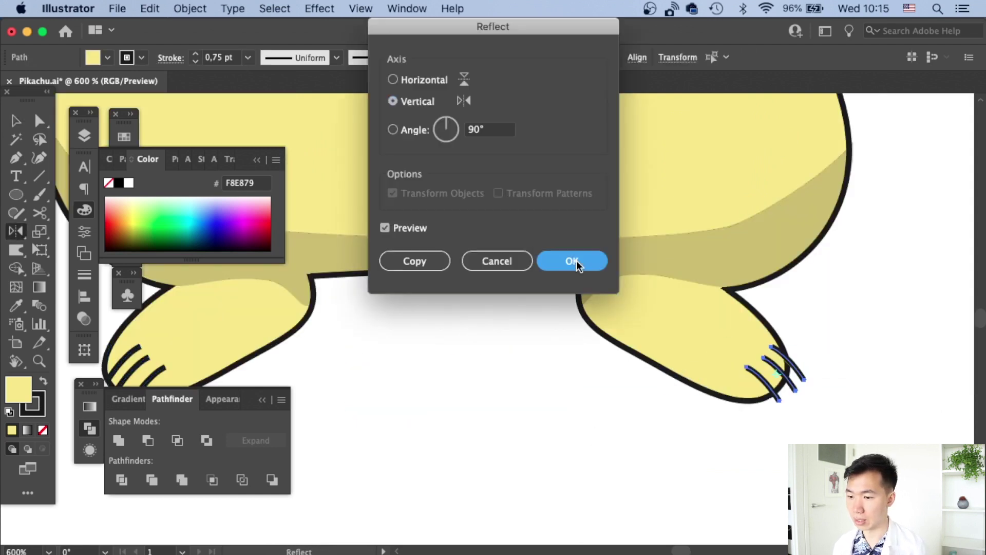
pyautogui.click(570, 261)
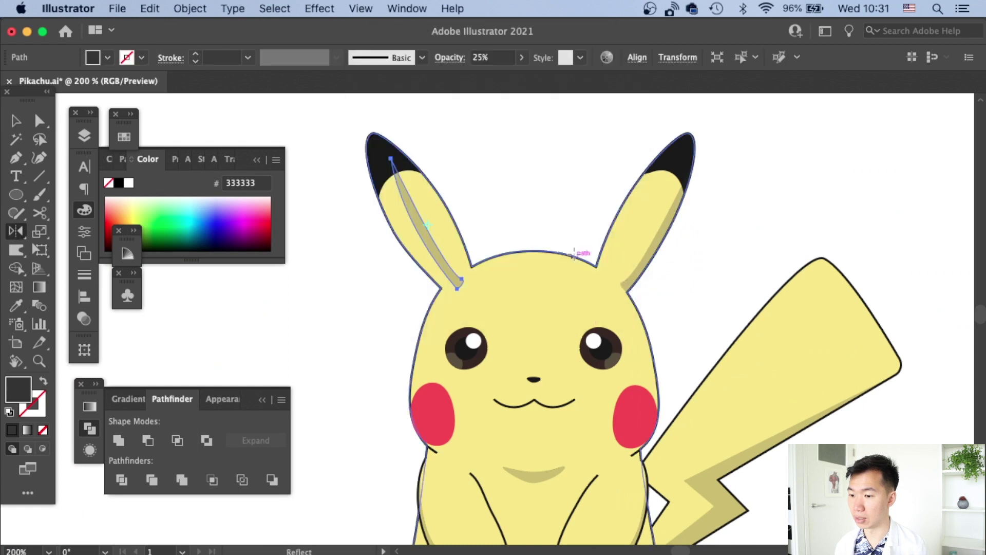
# Fit the mirrored 333333 shadow at 25% opacity along the left ear's outer edge and adjust the right ear's shadow
pyautogui.click(378, 162)
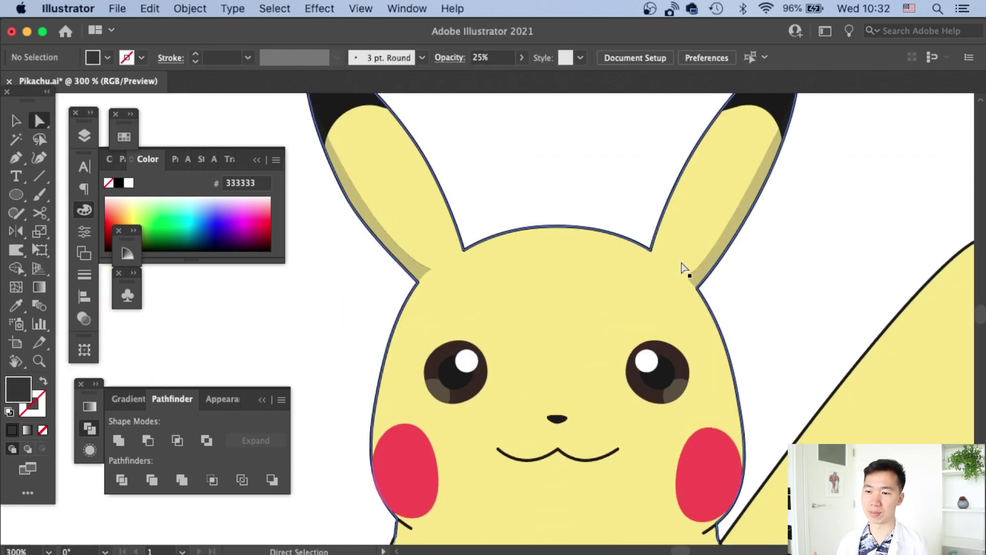
pyautogui.click(687, 275)
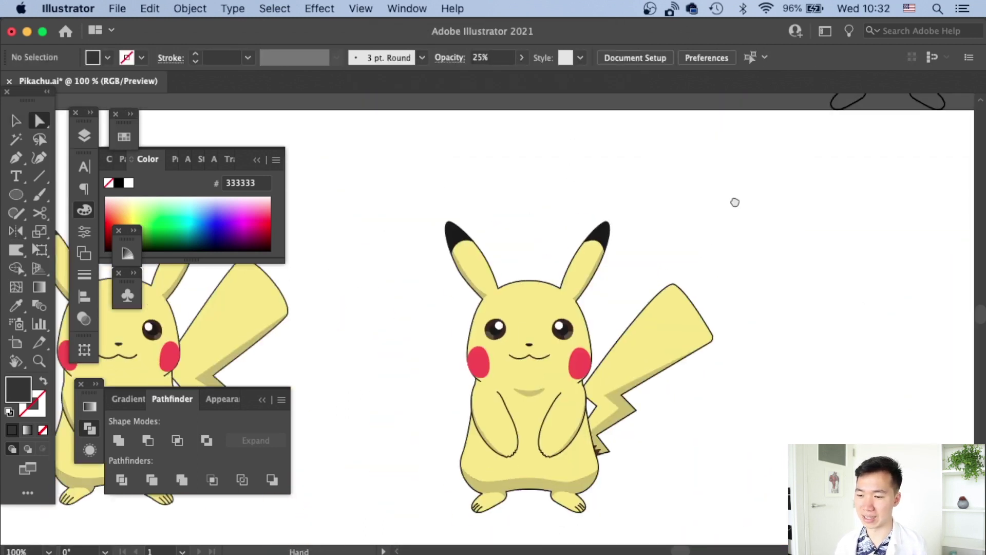
pyautogui.press('super+minus')
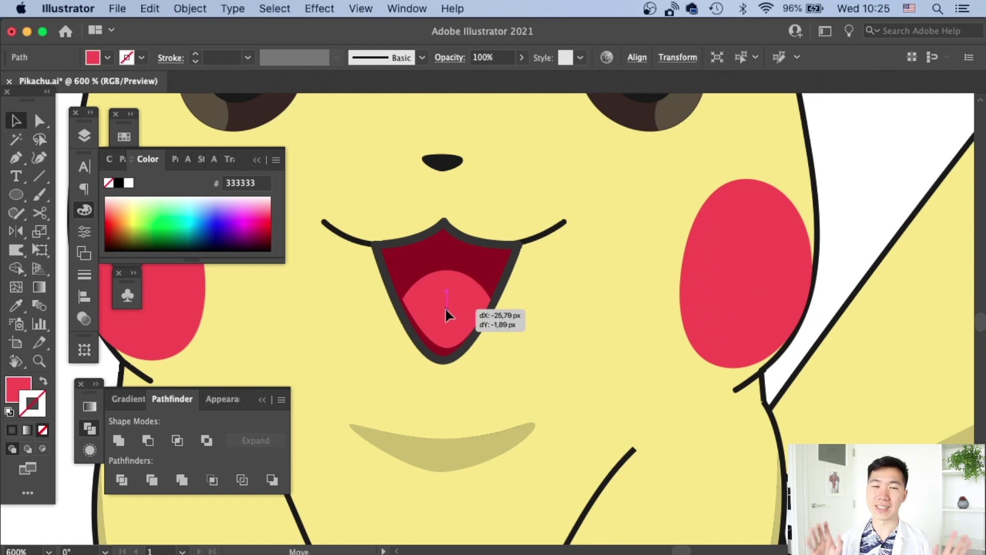
# Open the colour swatches for the outline of the dark red open mouth
pyautogui.click(124, 136)
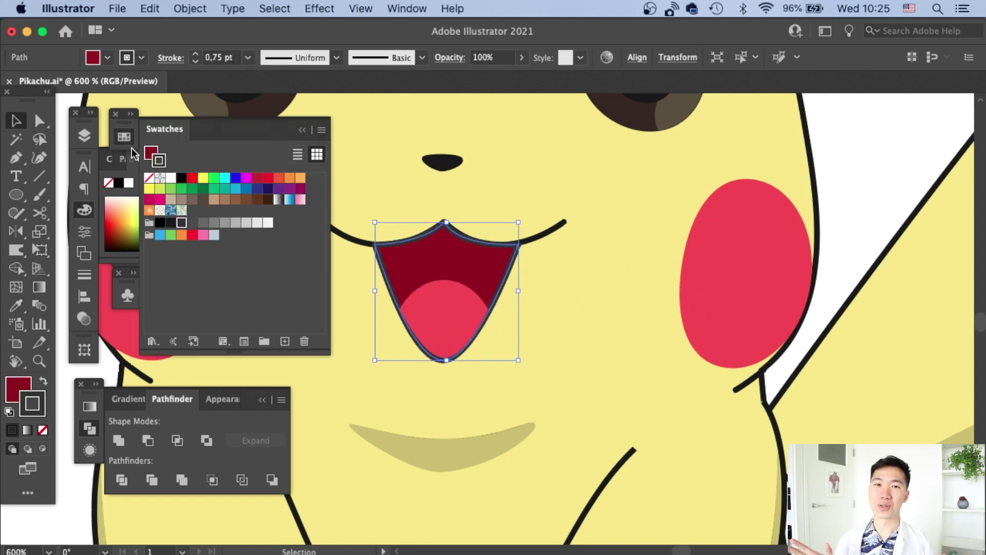